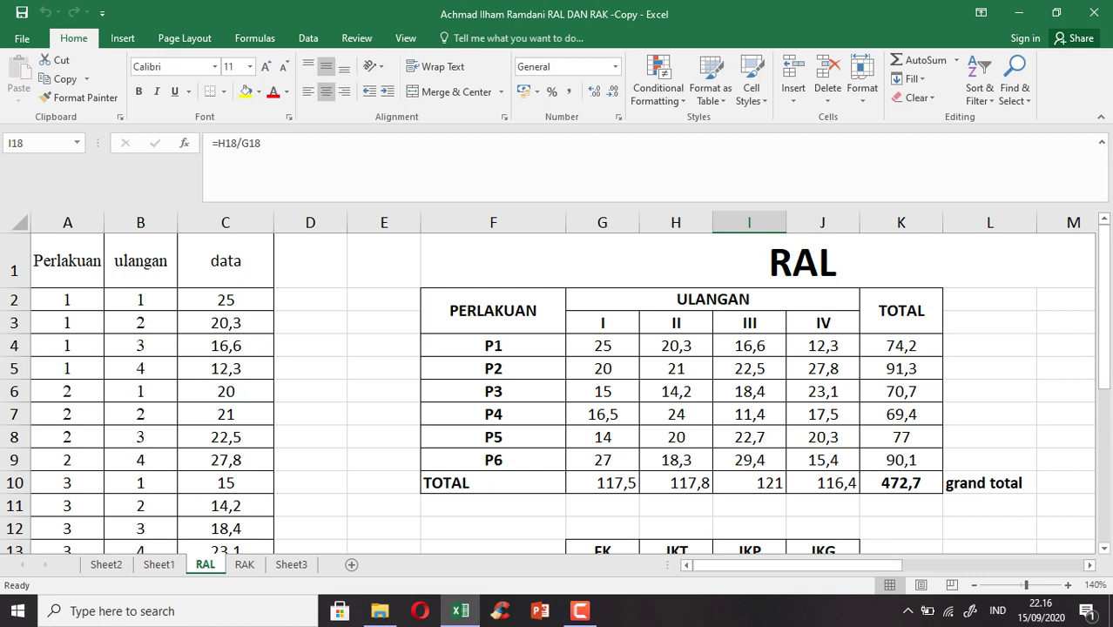
# Review the P1 values for replicates II–IV and the P2 replicate IV value
pyautogui.moveTo(1104, 309)
pyautogui.mouseDown()
pyautogui.moveTo(1104, 324)
pyautogui.moveTo(1104, 309)
pyautogui.mouseUp()
pyautogui.moveTo(1103, 305); pyautogui.dragTo(1104, 417)
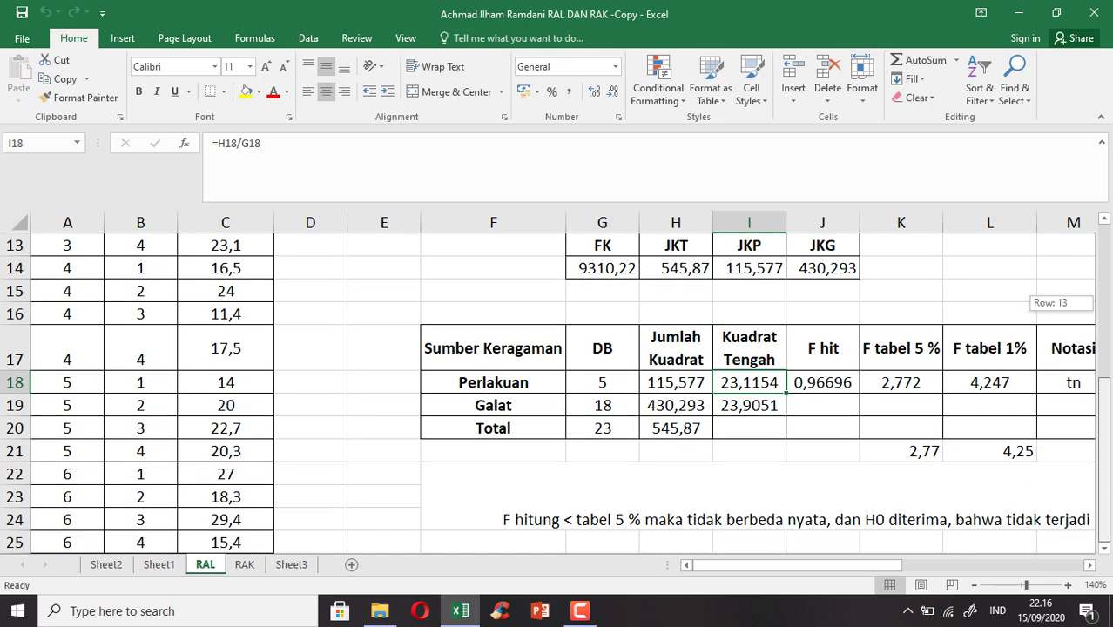
pyautogui.moveTo(1104, 416); pyautogui.dragTo(1104, 312)
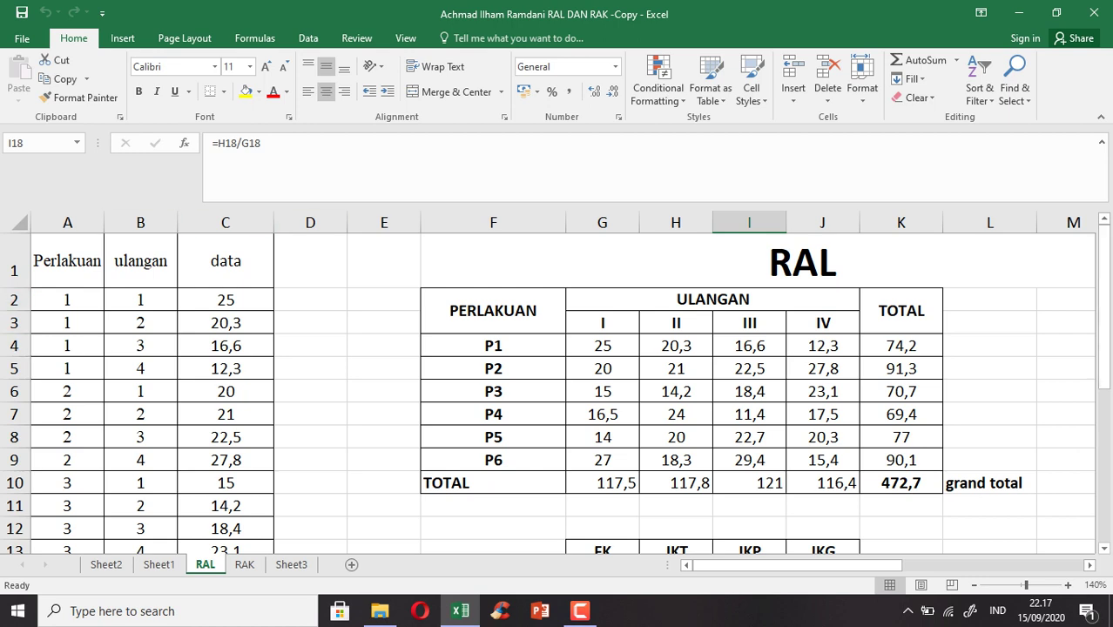
pyautogui.moveTo(1103, 305)
pyautogui.mouseDown()
pyautogui.moveTo(1103, 345)
pyautogui.moveTo(1103, 304)
pyautogui.mouseUp()
pyautogui.moveTo(1104, 314); pyautogui.dragTo(1104, 328)
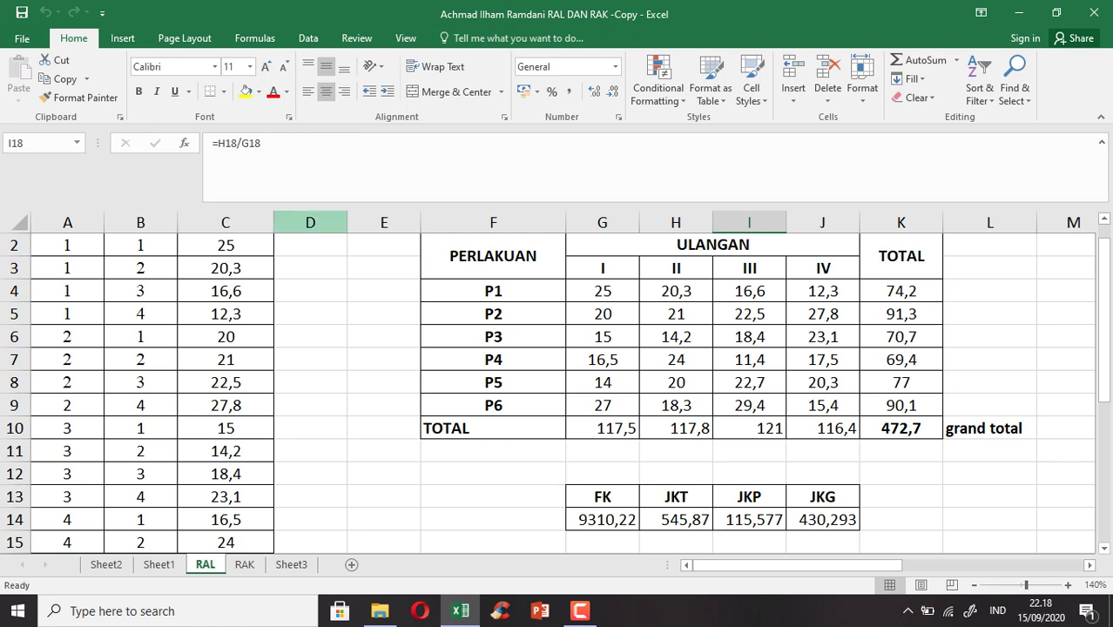
pyautogui.moveTo(1104, 304)
pyautogui.mouseDown()
pyautogui.moveTo(1104, 383)
pyautogui.moveTo(1104, 274)
pyautogui.mouseUp()
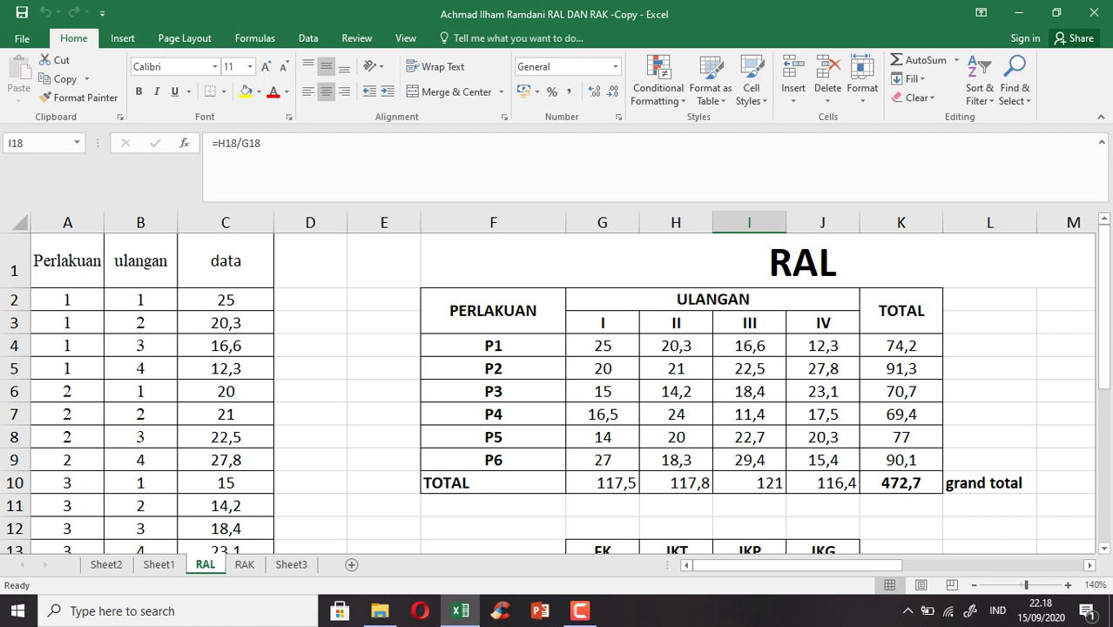
pyautogui.click(676, 346)
pyautogui.click(749, 346)
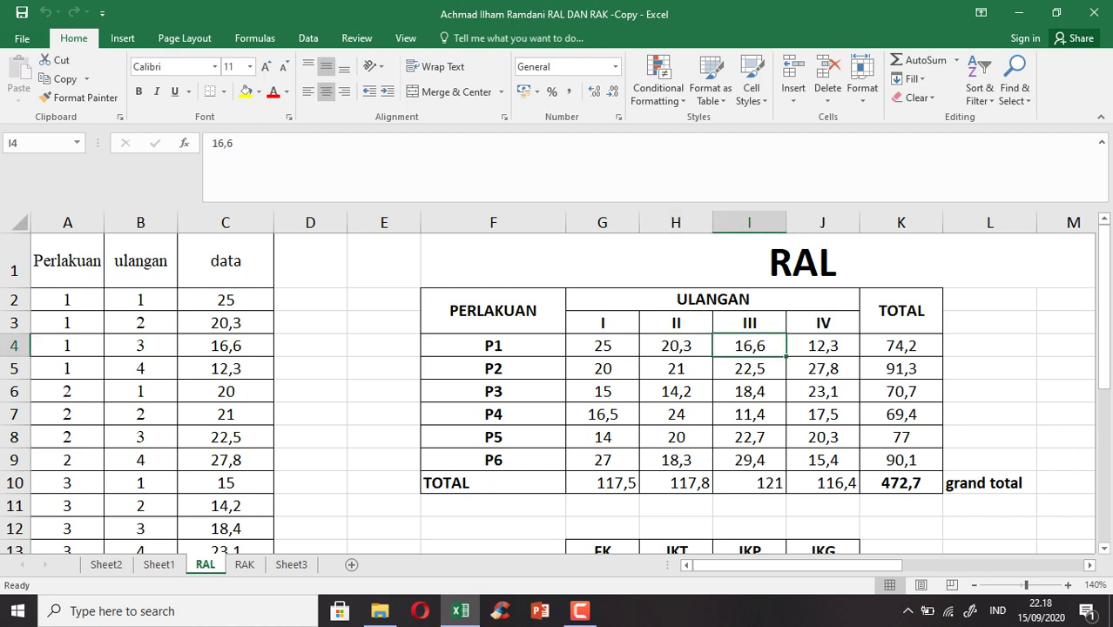
pyautogui.click(822, 346)
pyautogui.click(826, 368)
pyautogui.doubleClick(826, 368)
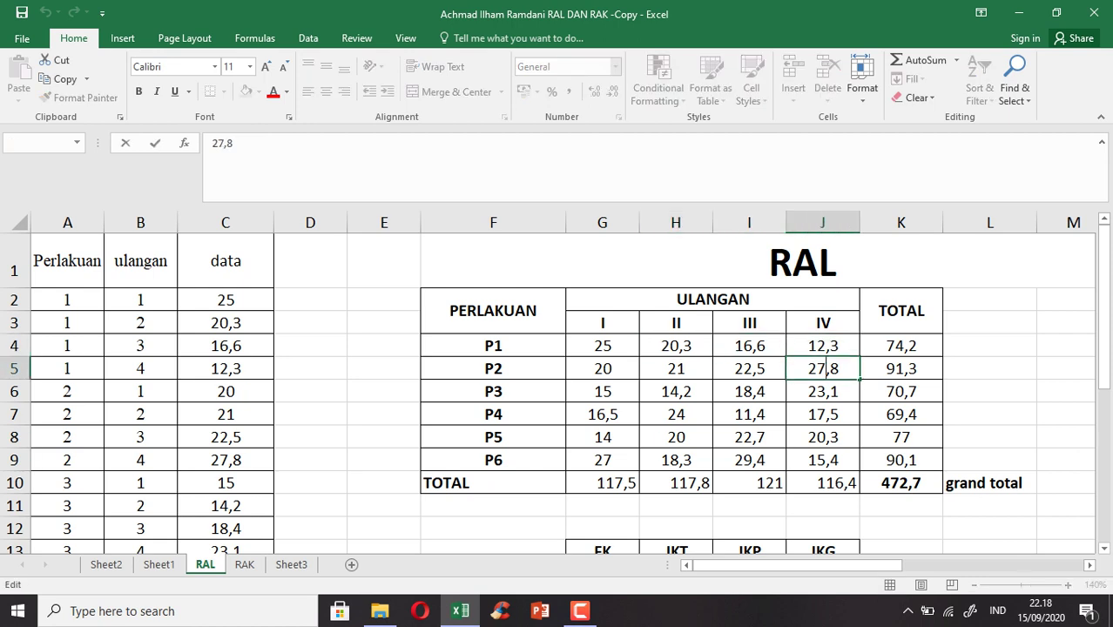
pyautogui.press('Escape')
pyautogui.press('Left')
pyautogui.press('Left')
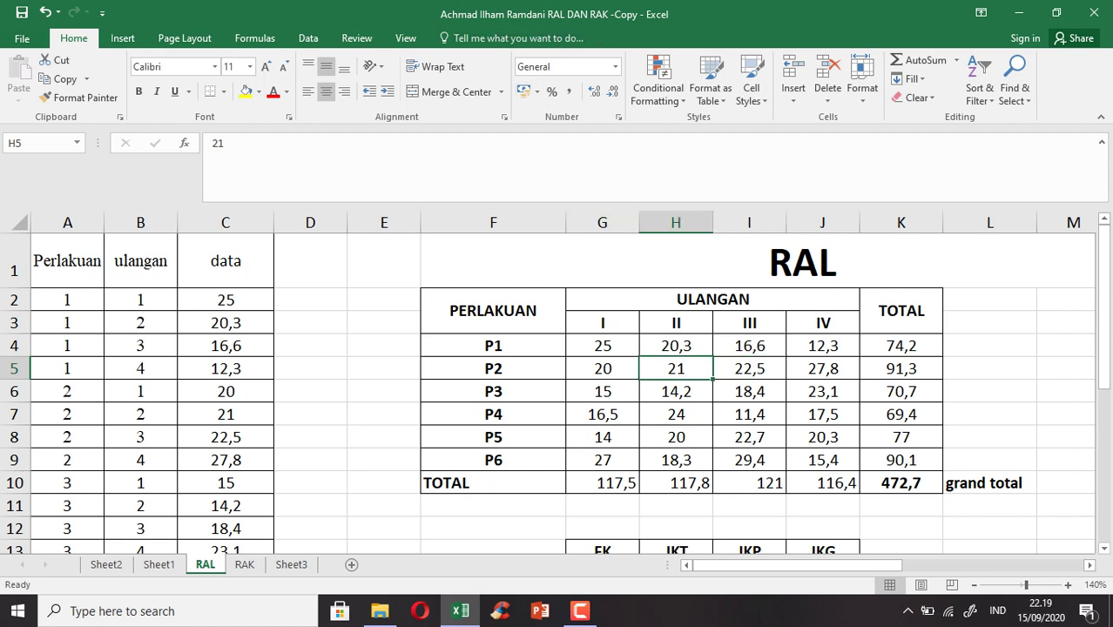
# Check the replicate I values and the SUM formula behind its 117,5 total
pyautogui.click(602, 345)
pyautogui.click(602, 368)
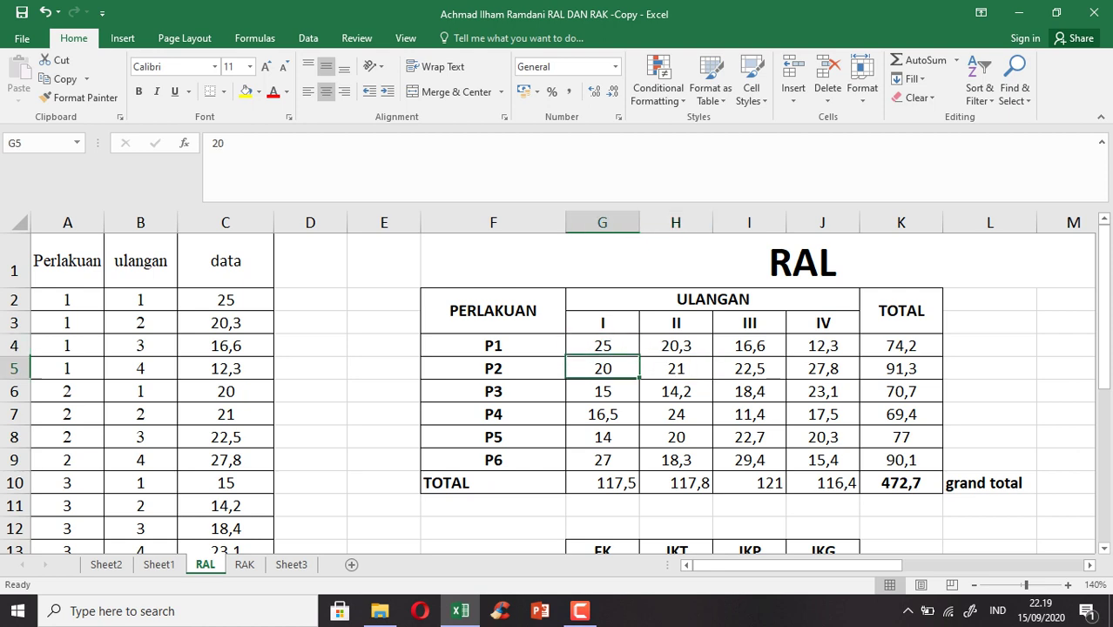
pyautogui.click(602, 392)
pyautogui.click(602, 414)
pyautogui.click(602, 436)
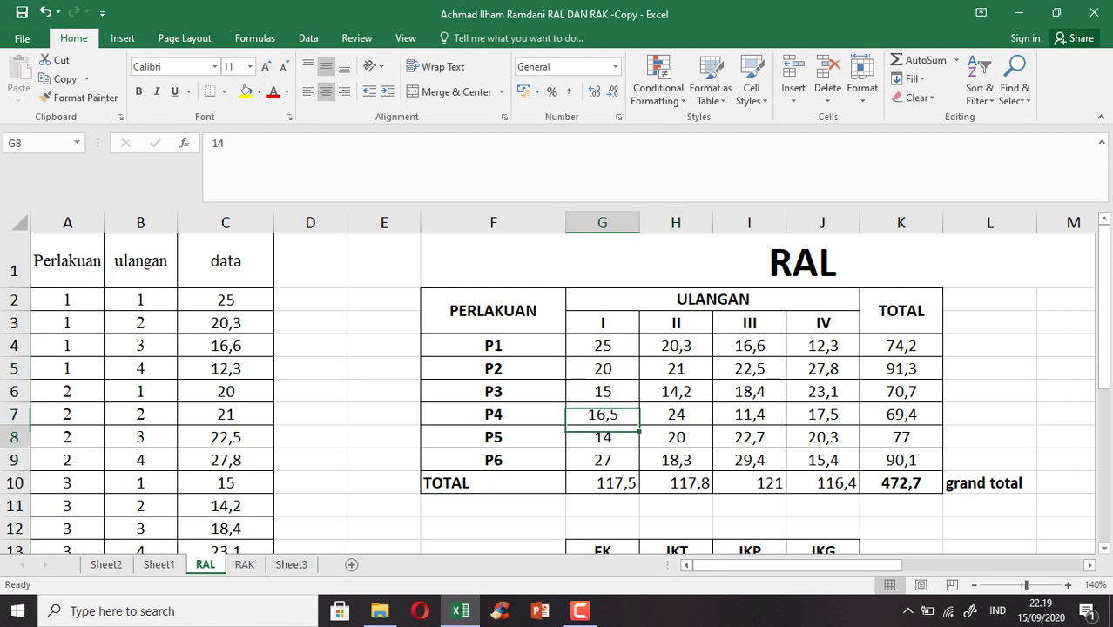
pyautogui.click(602, 459)
pyautogui.click(602, 482)
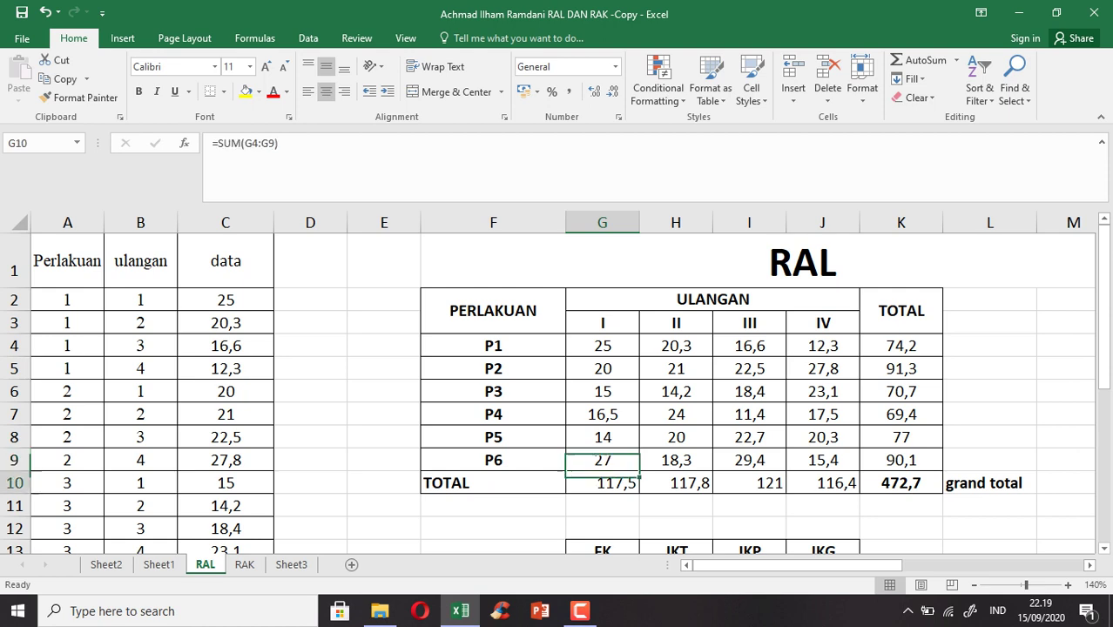
pyautogui.doubleClick(602, 482)
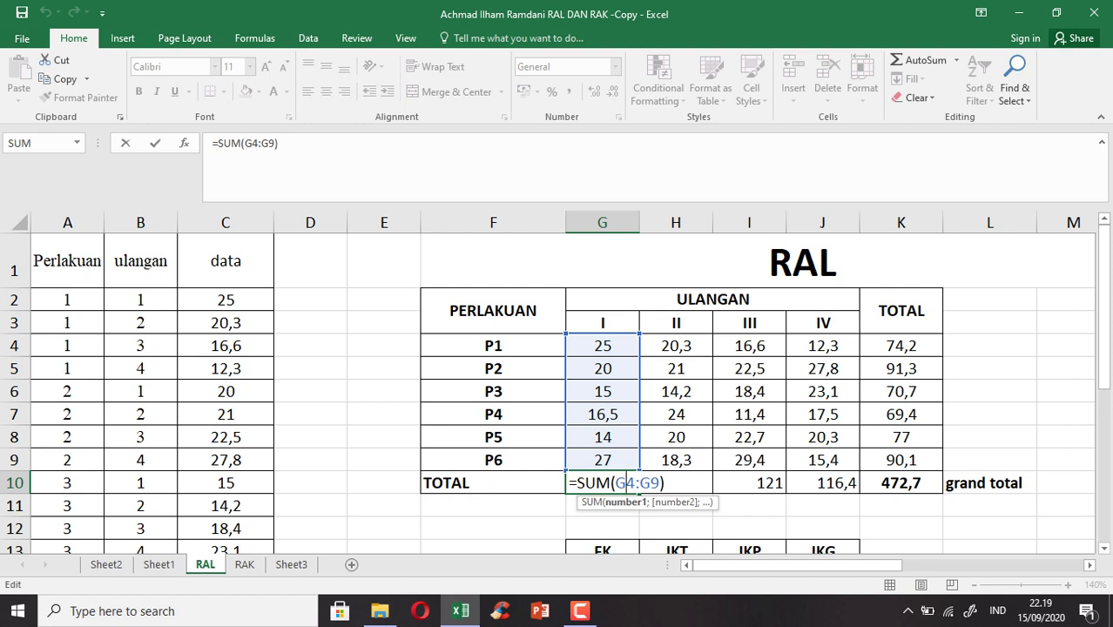
pyautogui.press('Return')
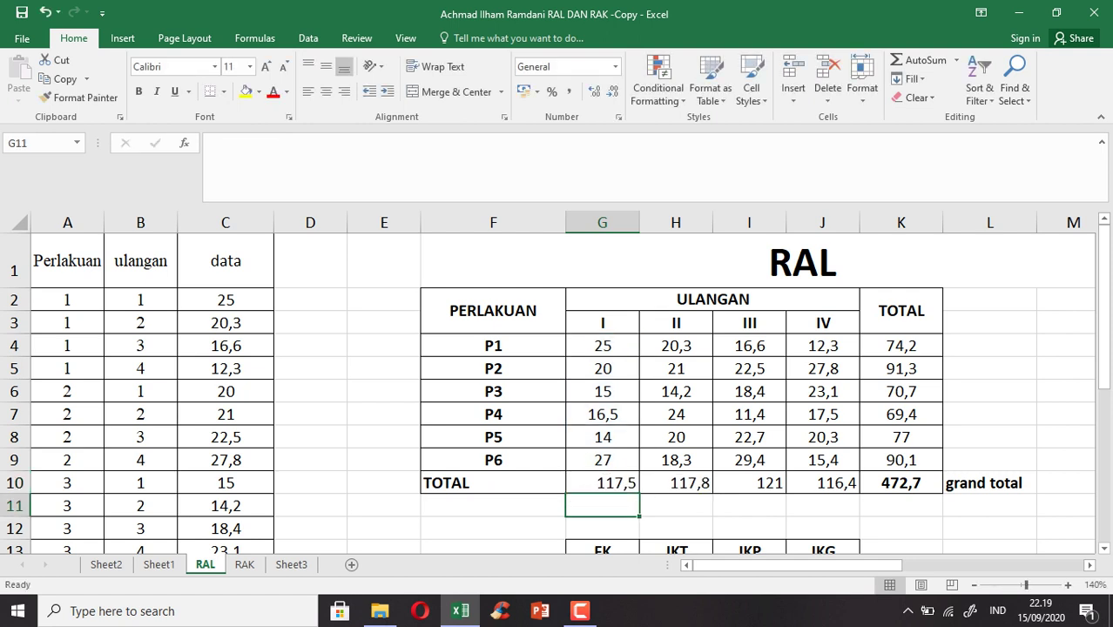
# Review the SUM formulas for the replicate totals and the P1 and P2 (91,3) row totals
pyautogui.click(676, 483)
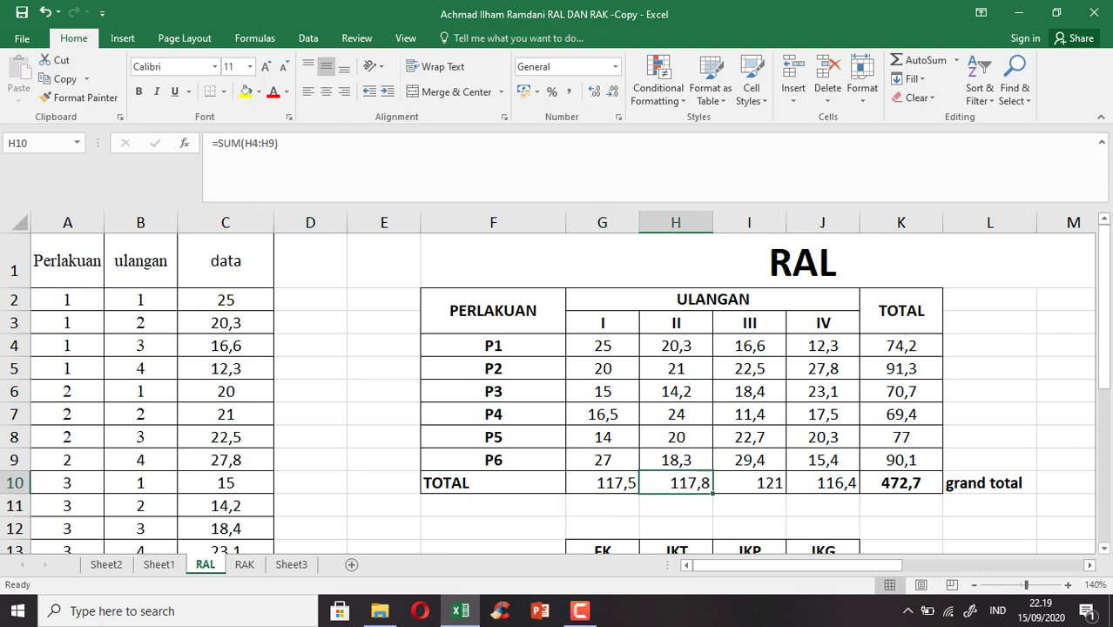
pyautogui.press('Right')
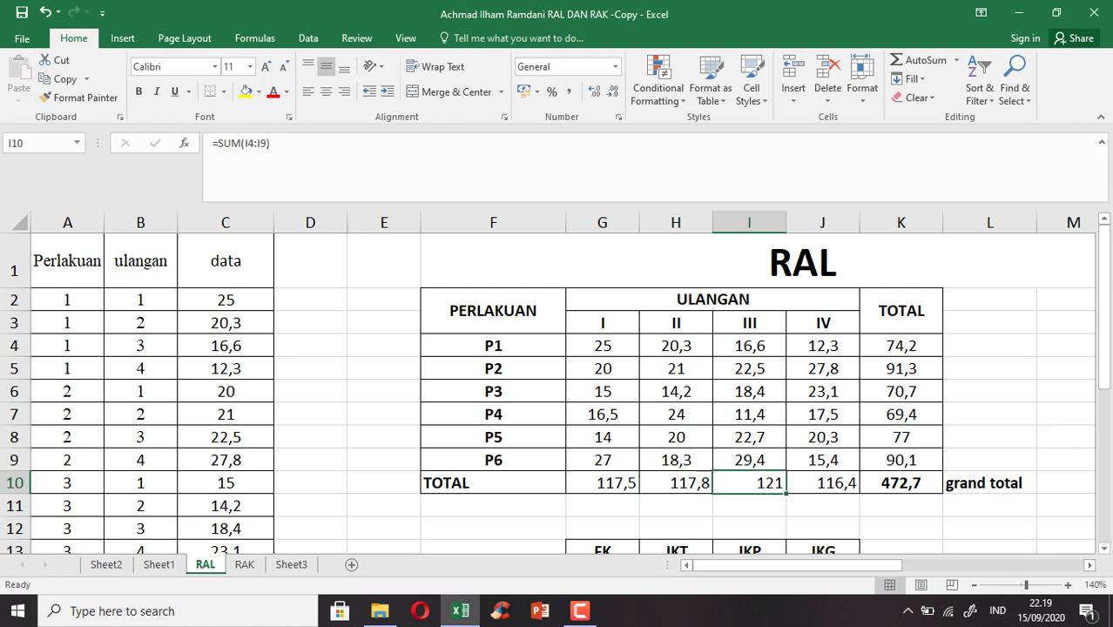
pyautogui.click(823, 482)
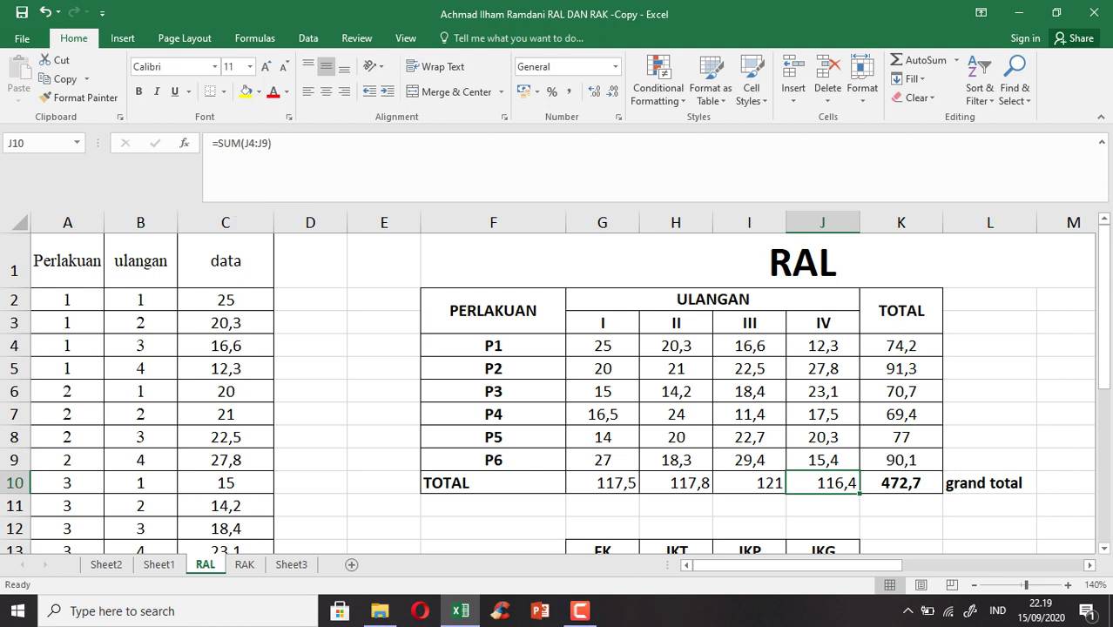
pyautogui.click(901, 345)
pyautogui.doubleClick(900, 369)
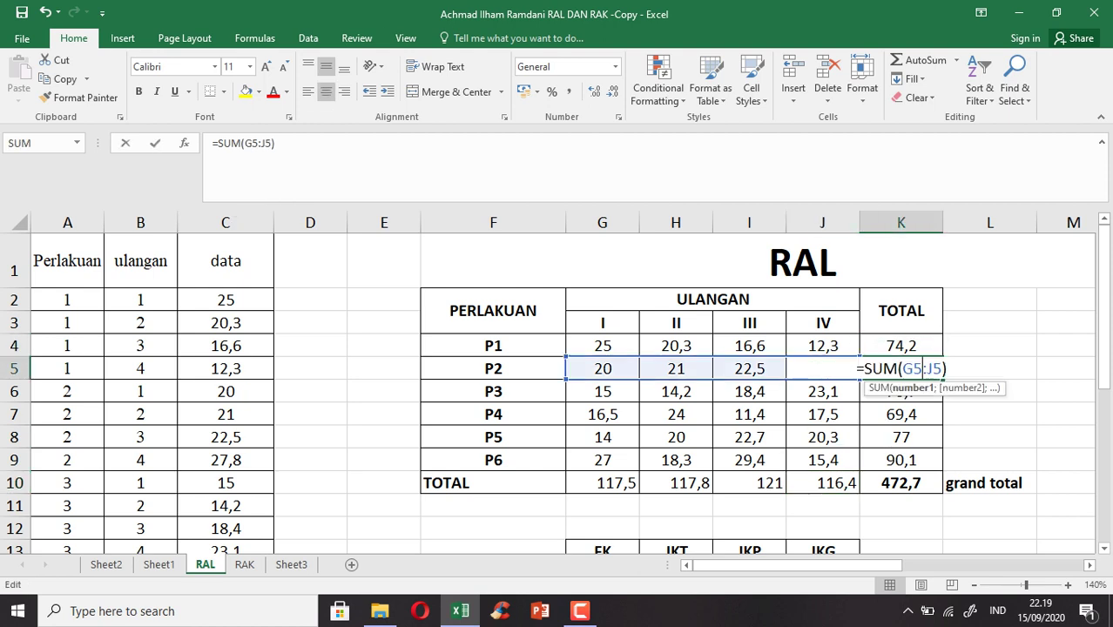
pyautogui.press('Return')
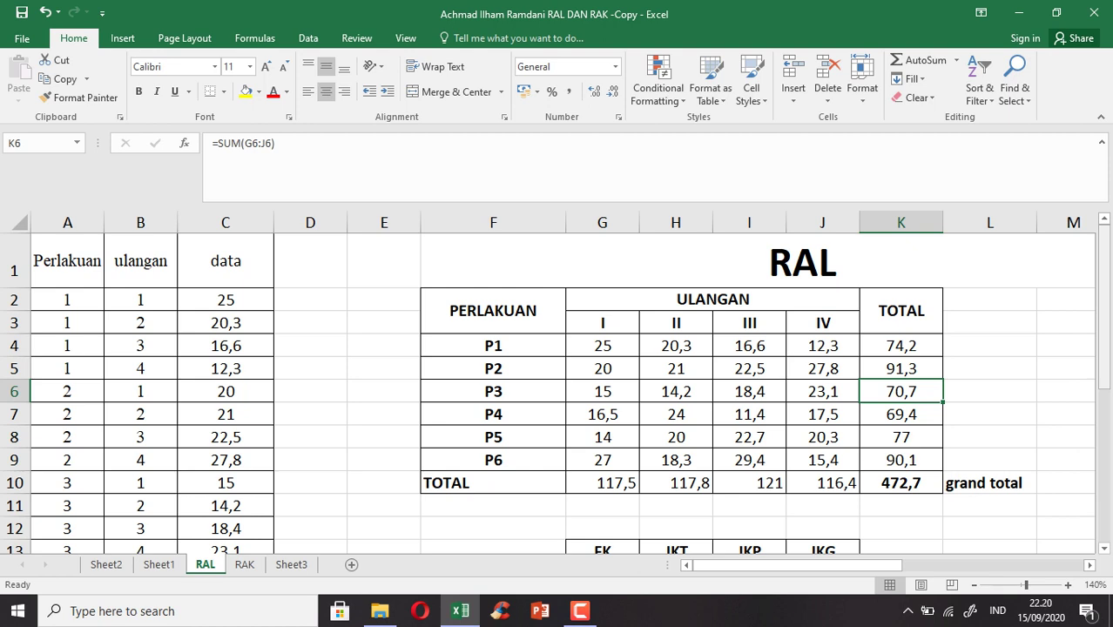
# Inspect the FK, JKT, JKP and JKG headings below the treatment table
pyautogui.moveTo(1104, 314); pyautogui.dragTo(1104, 351)
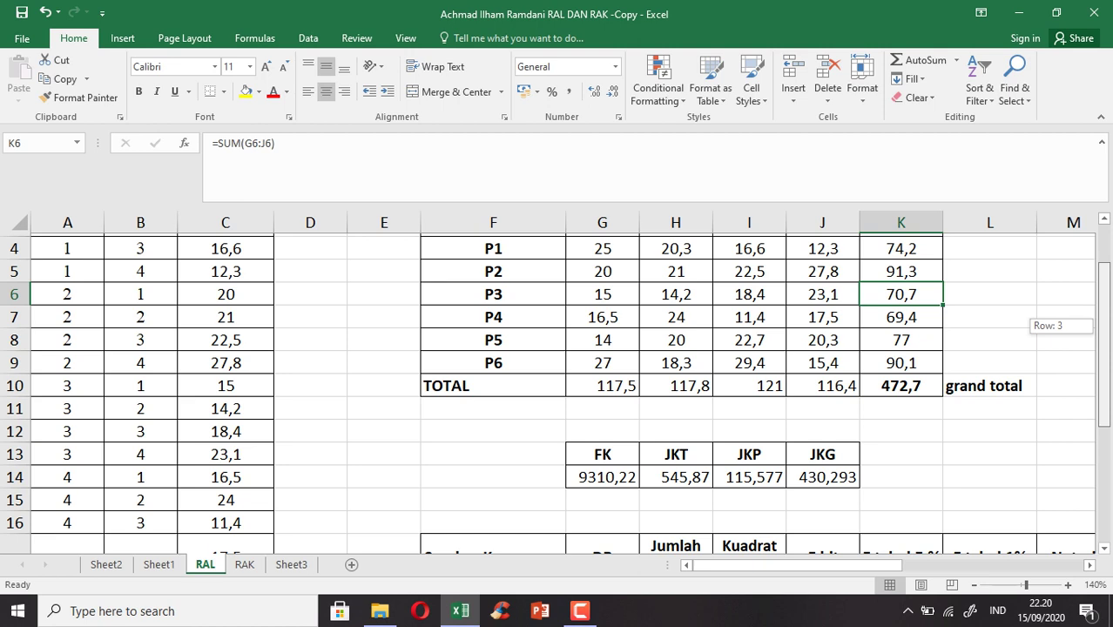
pyautogui.moveTo(1104, 351); pyautogui.dragTo(1104, 355)
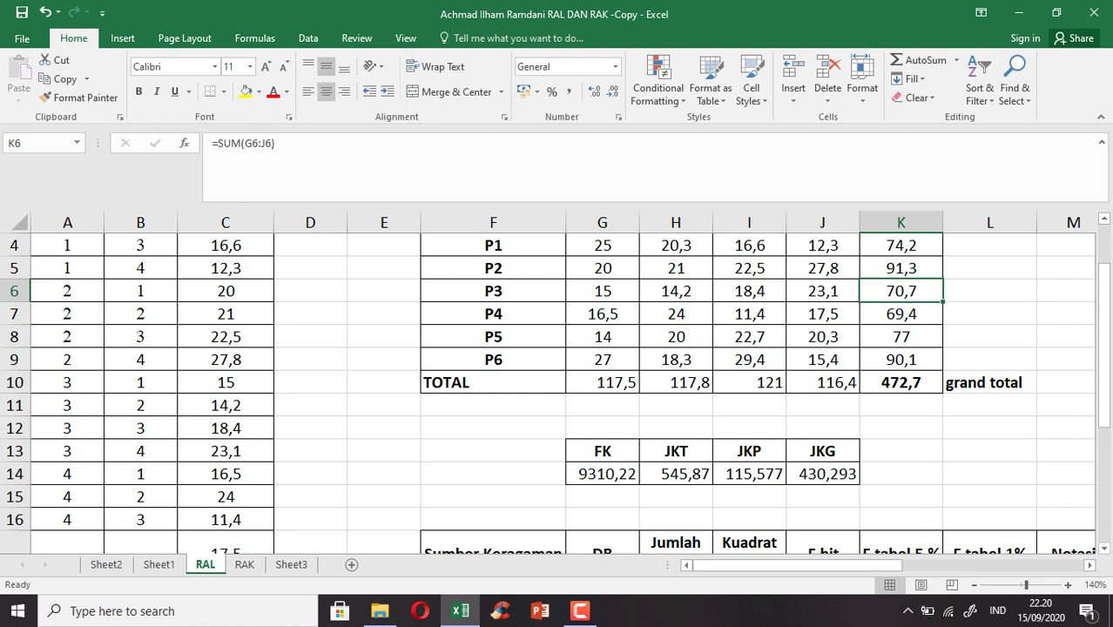
pyautogui.click(603, 450)
pyautogui.doubleClick(602, 450)
pyautogui.doubleClick(676, 450)
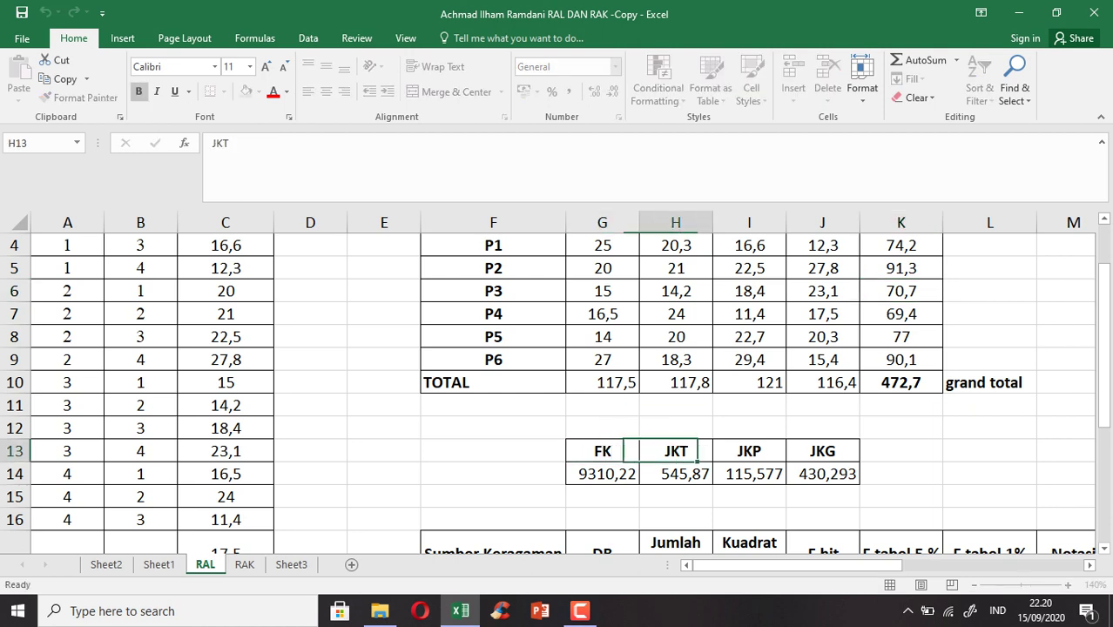
pyautogui.press('Escape')
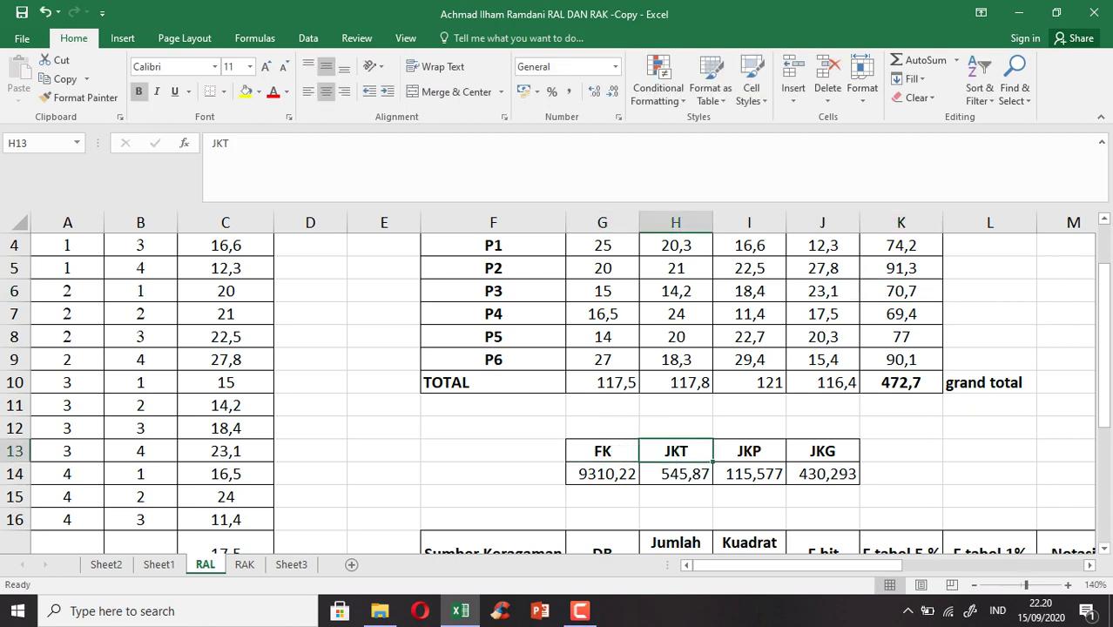
pyautogui.click(749, 450)
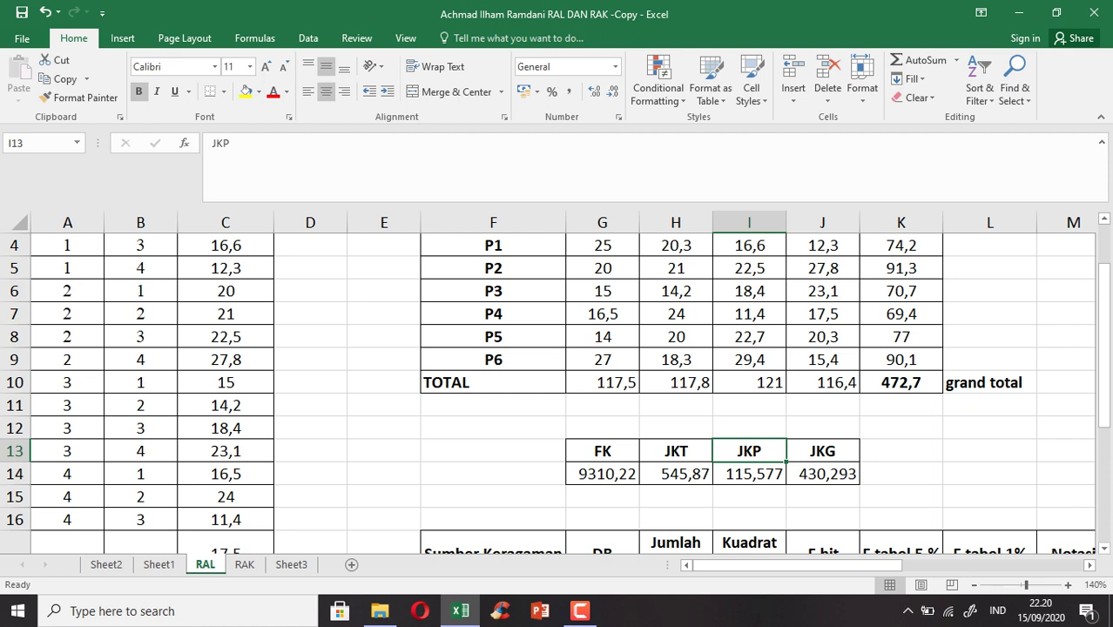
pyautogui.click(822, 450)
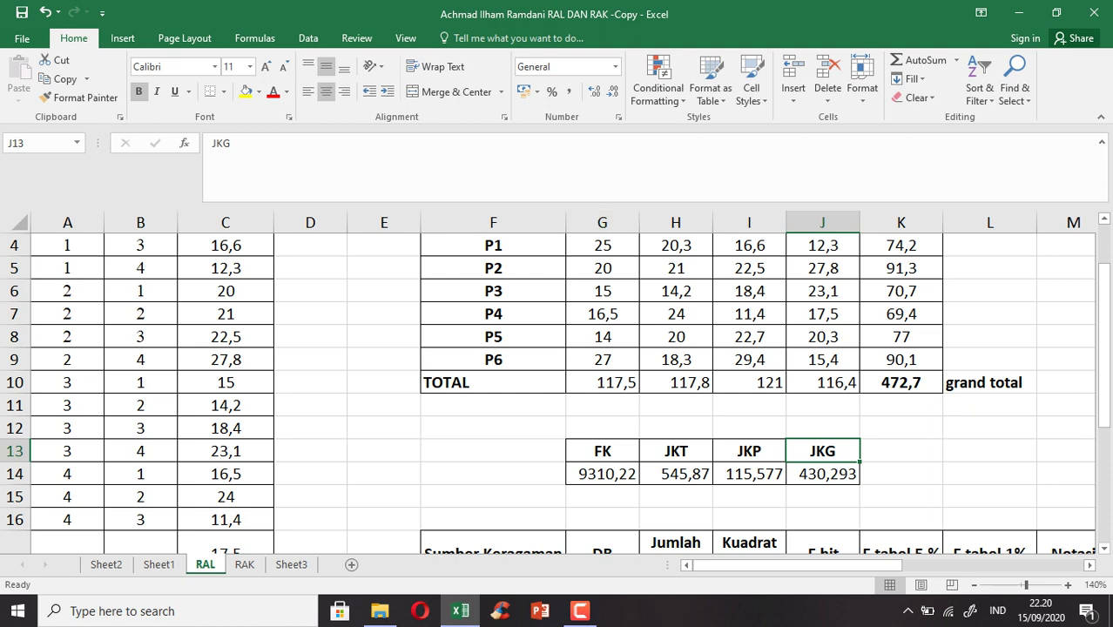
# Confirm the FK formula =(K10^2)/(6*4) in G14, giving 9310,22
pyautogui.click(617, 474)
pyautogui.doubleClick(616, 474)
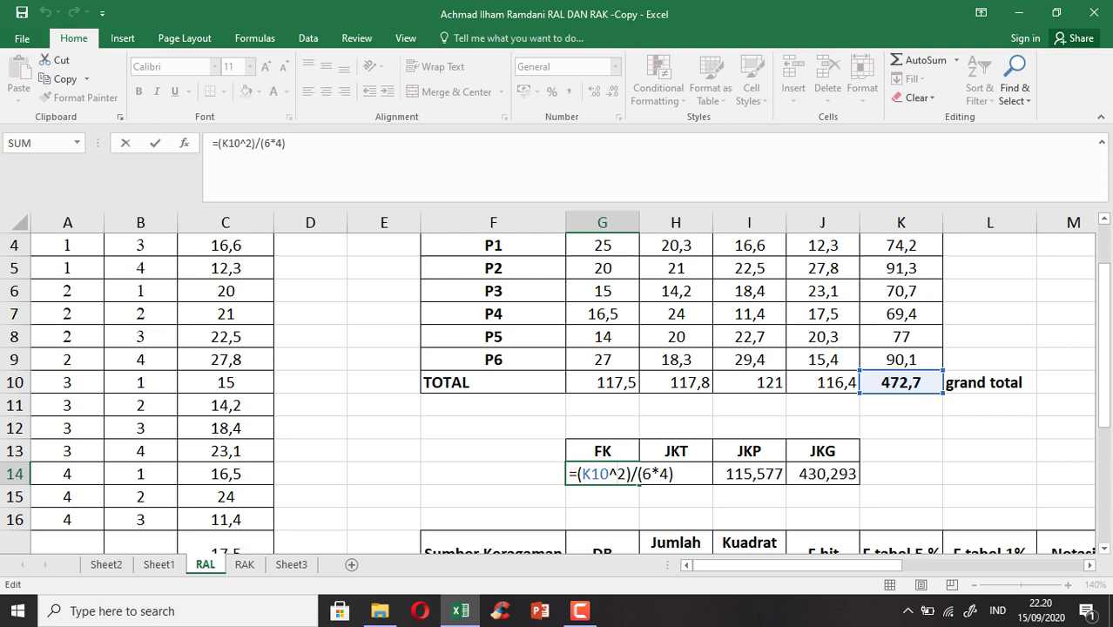
pyautogui.moveTo(1103, 366); pyautogui.dragTo(1103, 345)
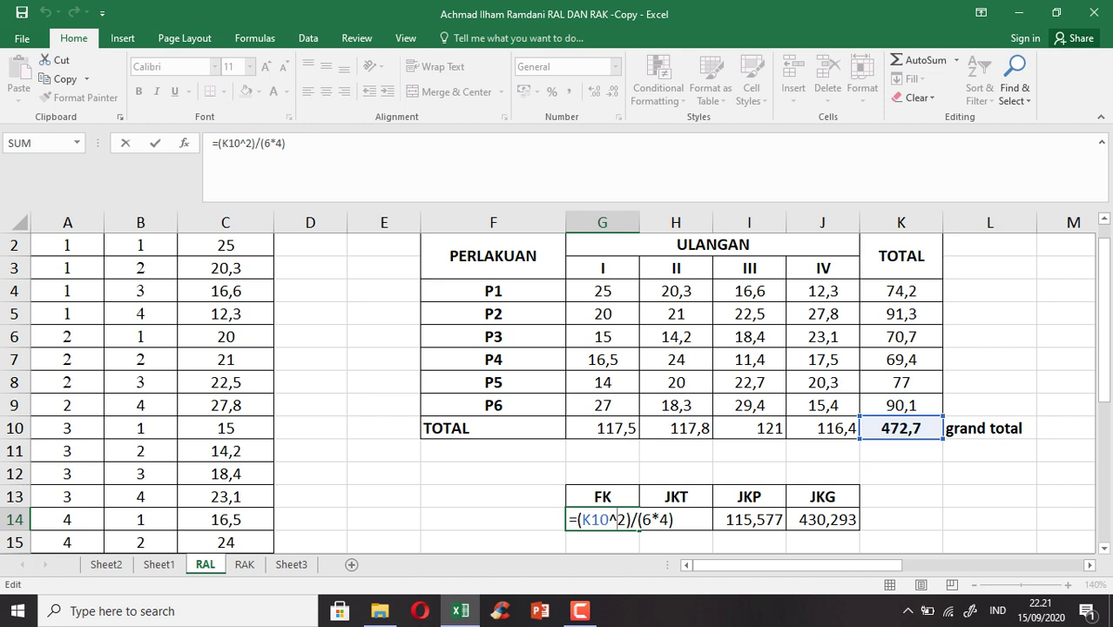
pyautogui.press('Return')
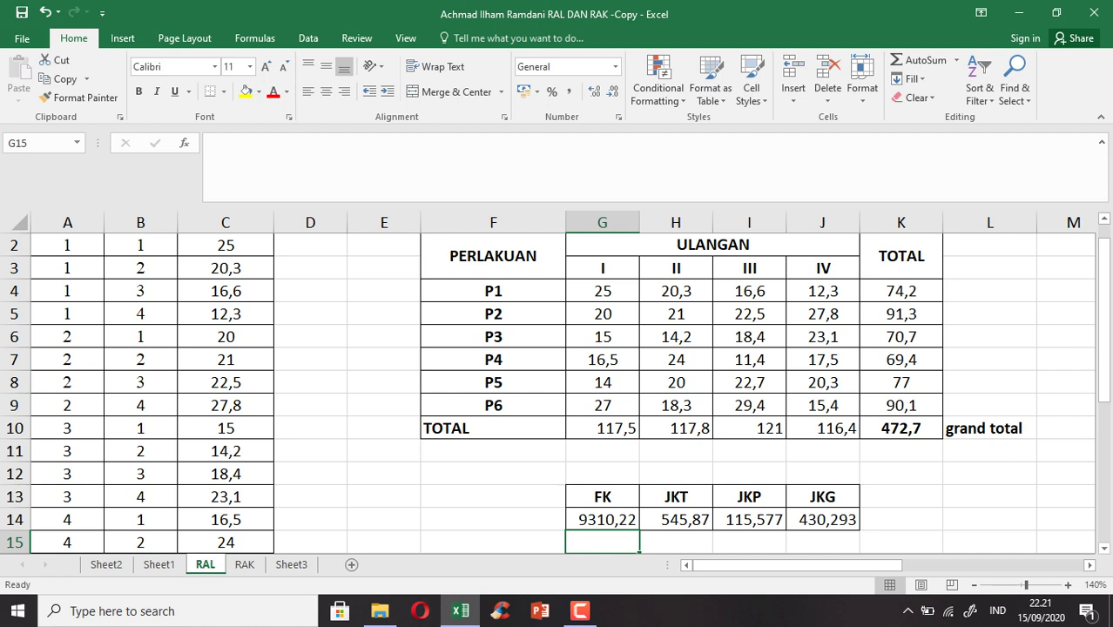
pyautogui.click(602, 520)
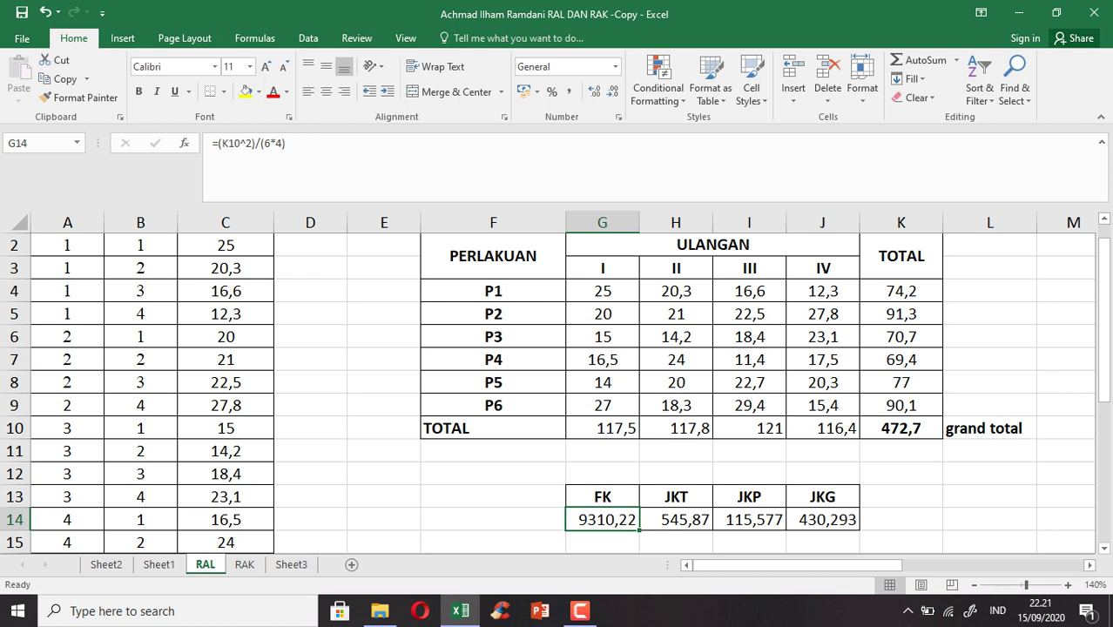
pyautogui.click(676, 519)
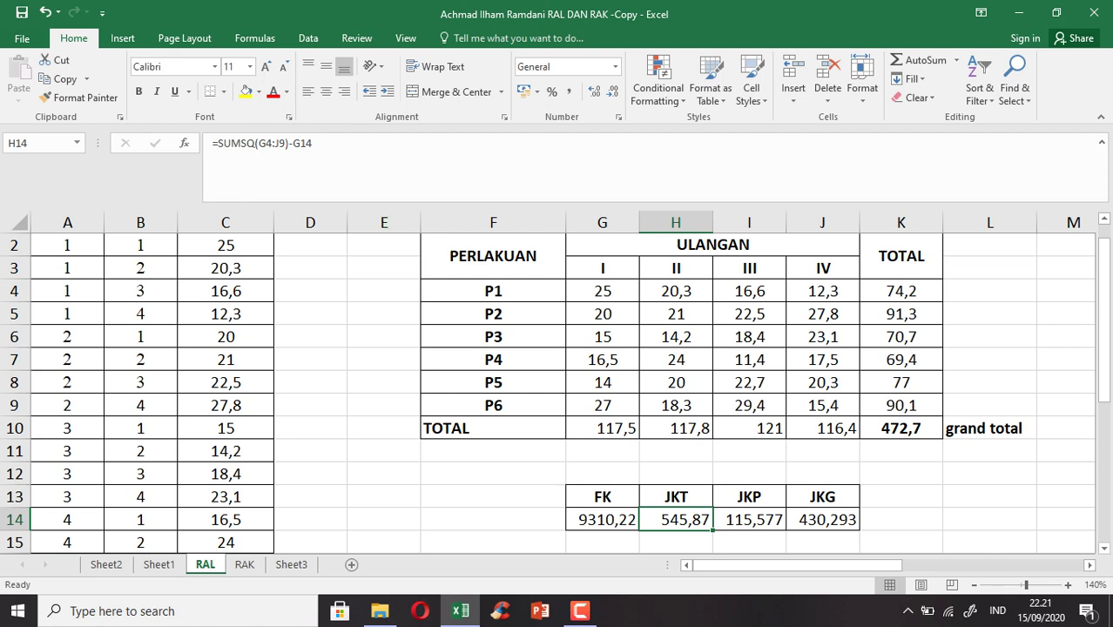
pyautogui.doubleClick(669, 520)
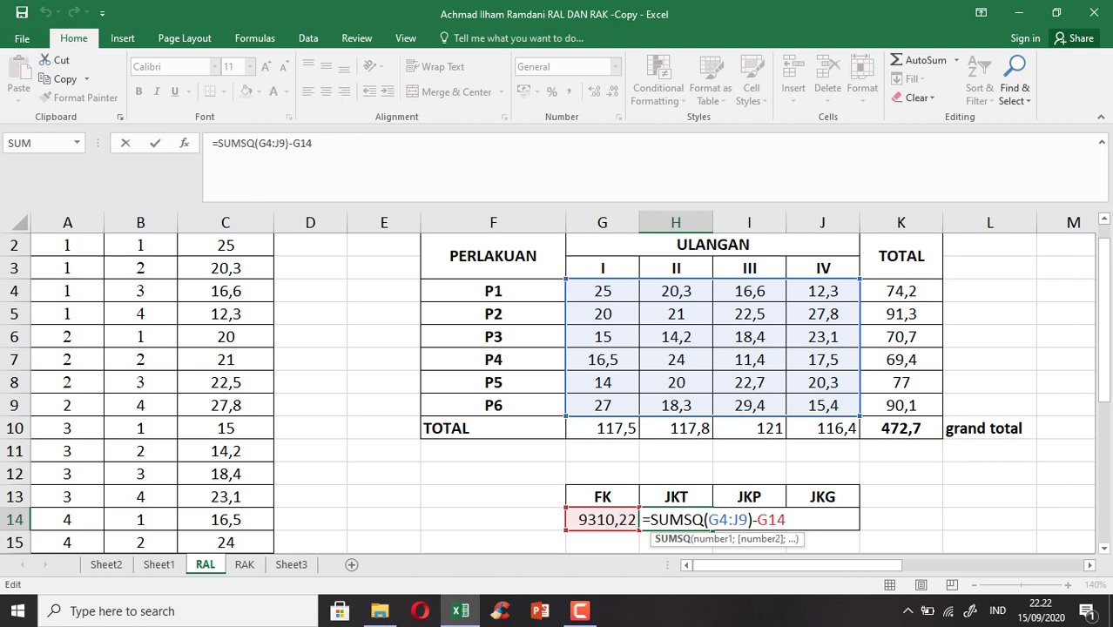
pyautogui.click(669, 520)
pyautogui.press('Return')
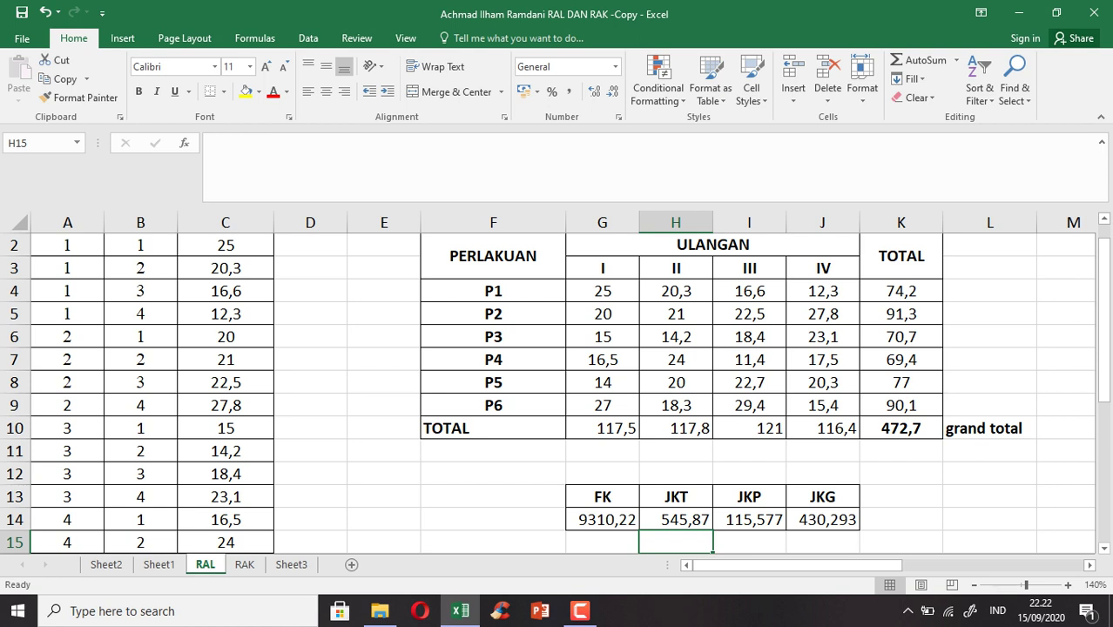
# Type a manual squares formula =(25^2)+20,3^2+… in L12, strip its parenthesis and exponent, and commit it
pyautogui.click(990, 473)
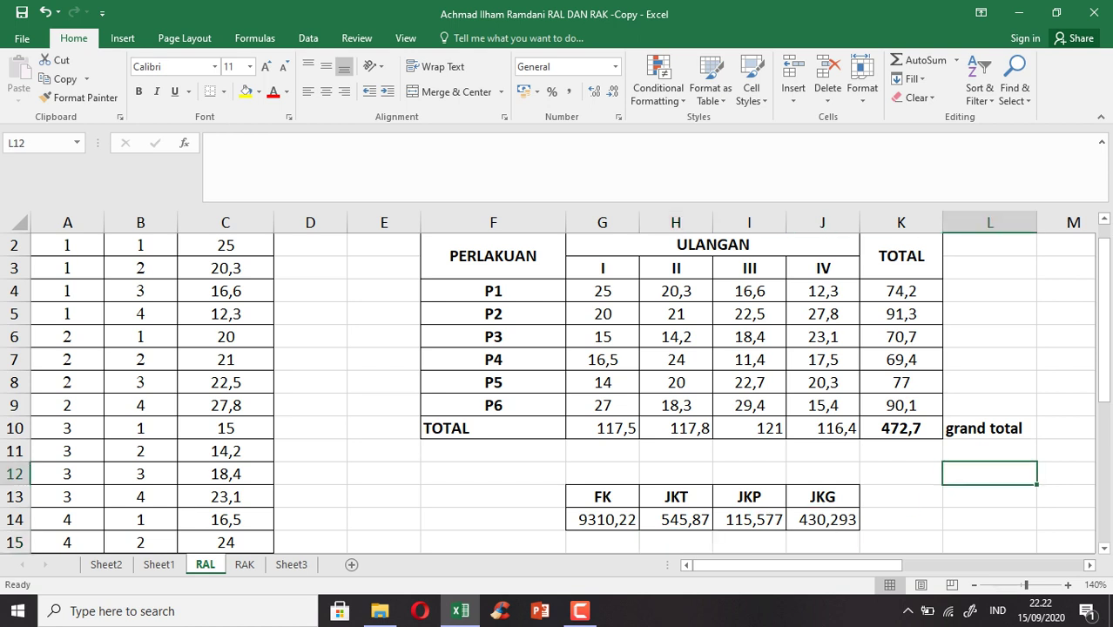
pyautogui.write('=')
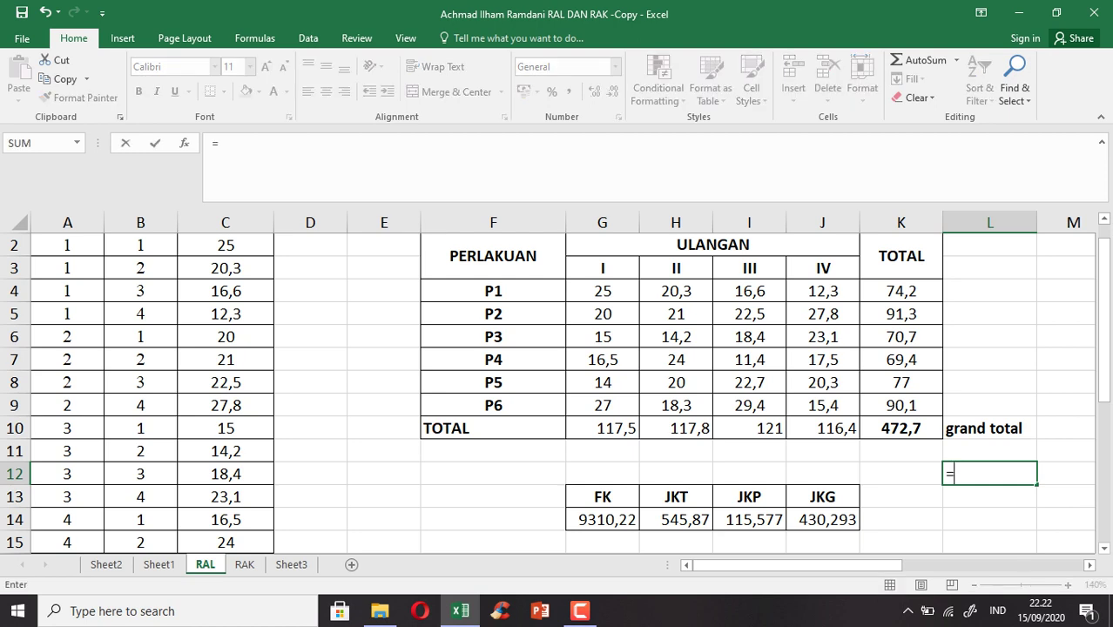
pyautogui.write('(2')
pyautogui.write('5')
pyautogui.write('^')
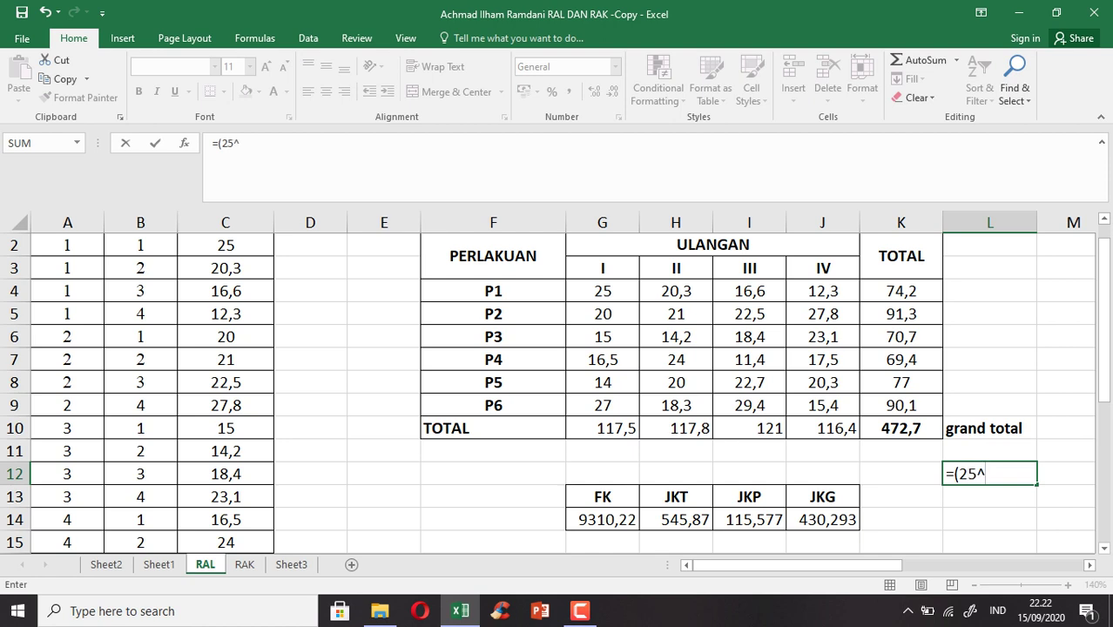
pyautogui.write('2)')
pyautogui.write('+')
pyautogui.write('20')
pyautogui.write(',3')
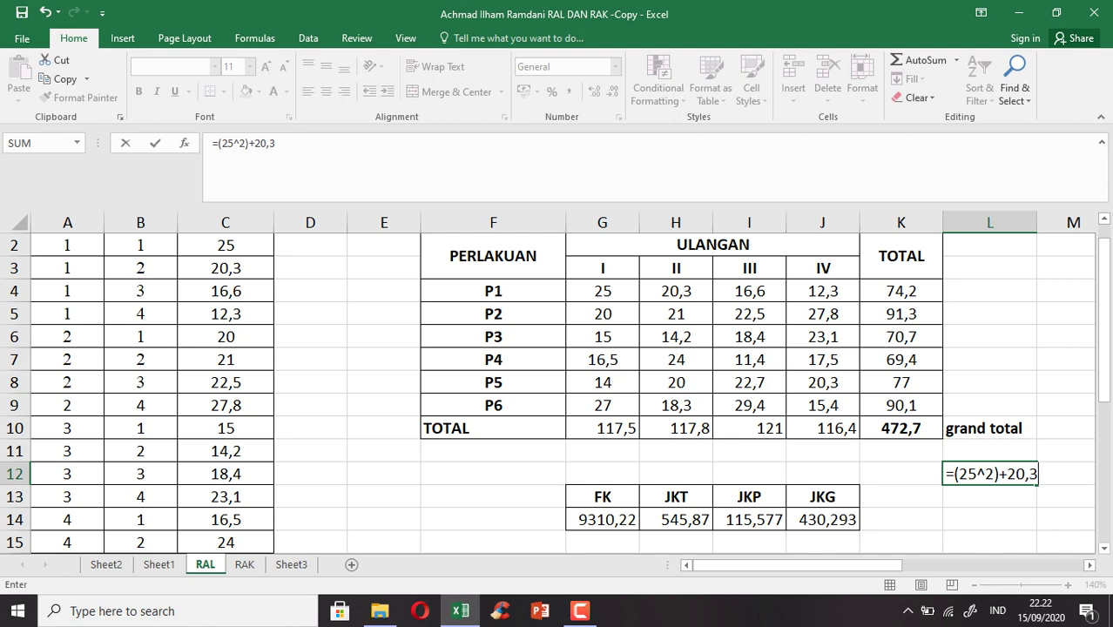
pyautogui.write('^')
pyautogui.write('2')
pyautogui.write('+')
pyautogui.write('16')
pyautogui.write(',6')
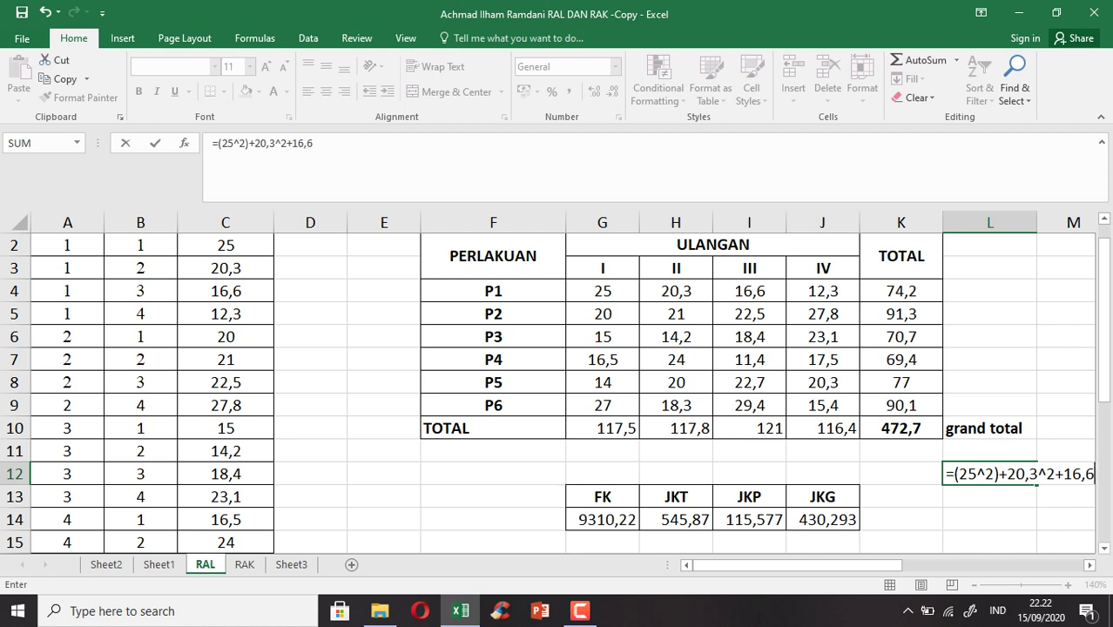
pyautogui.write('^2')
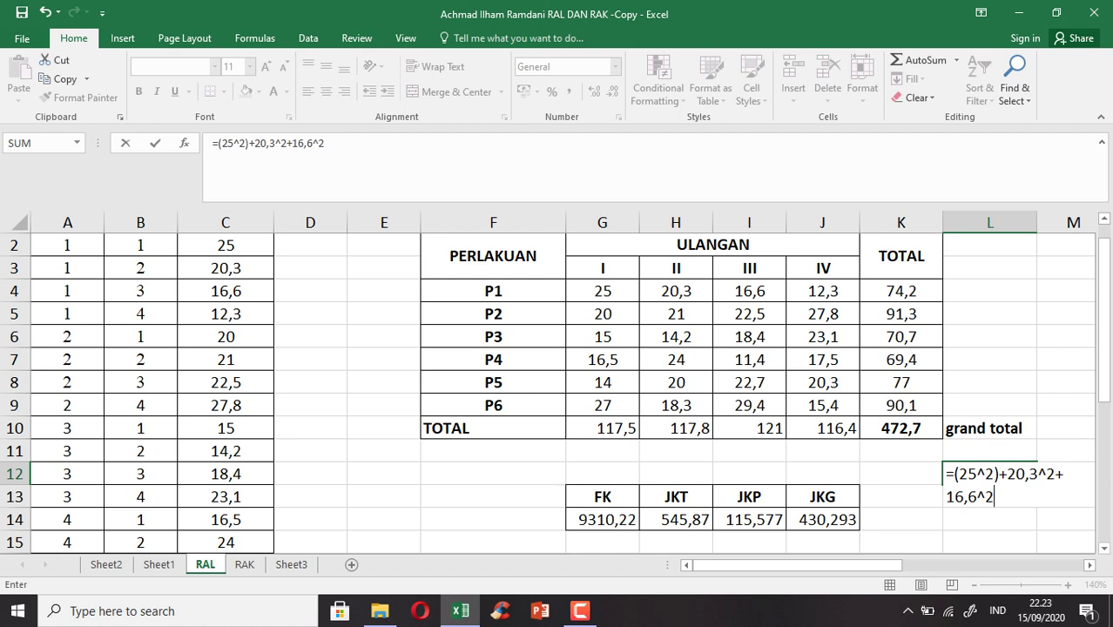
pyautogui.write('+')
pyautogui.write('....')
pyautogui.write('.15')
pyautogui.write(',4')
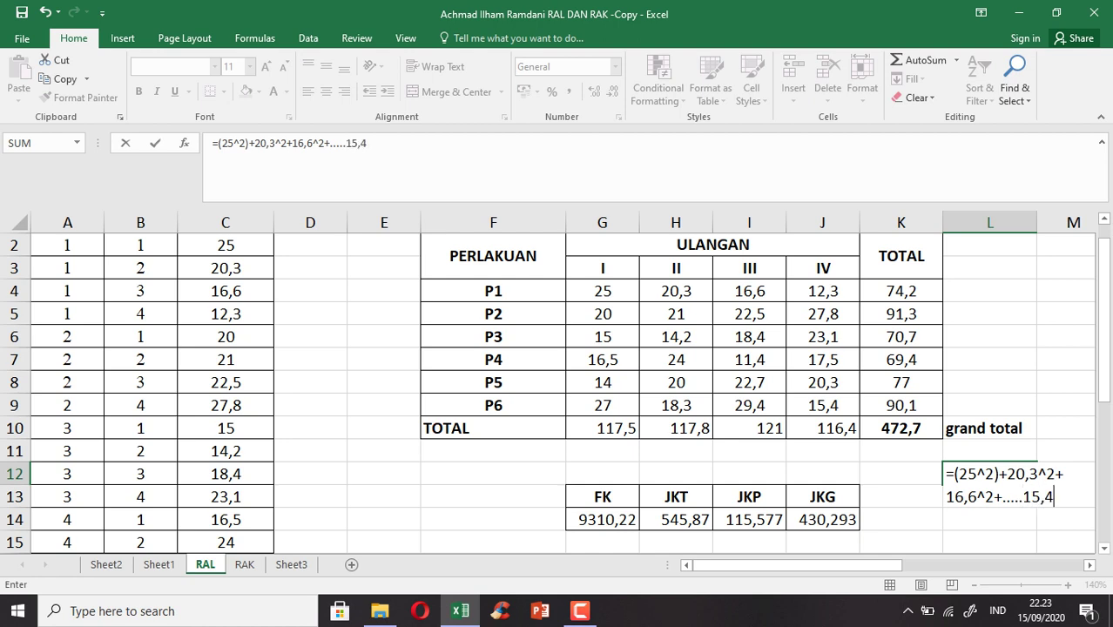
pyautogui.write('^')
pyautogui.click(957, 473)
pyautogui.press('BackSpace')
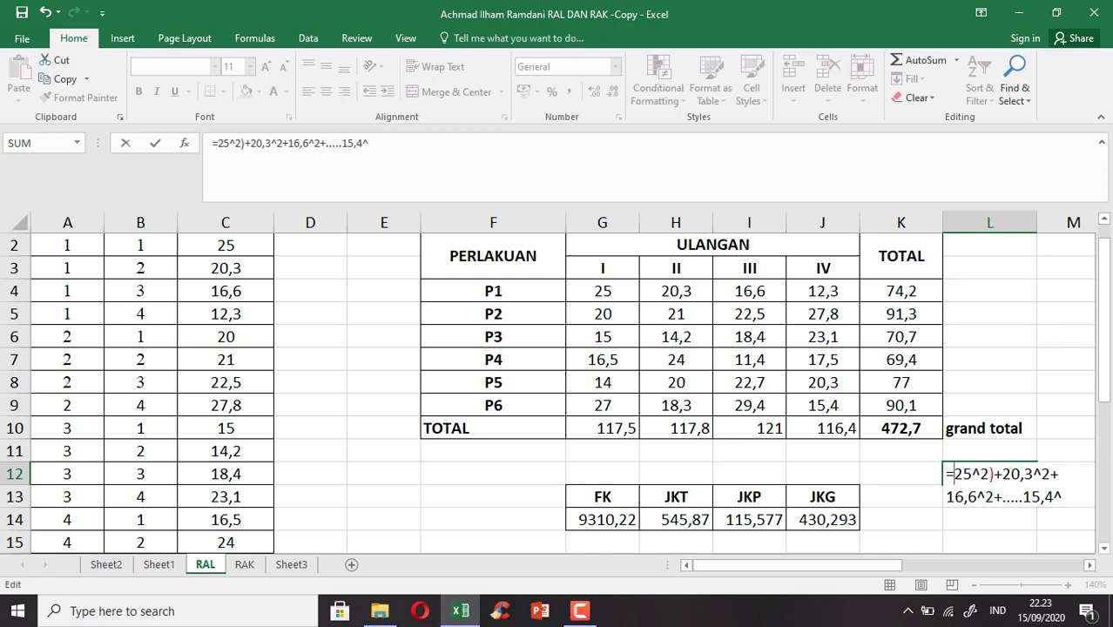
pyautogui.hotkey('shift', 'Left')
pyautogui.press('BackSpace')
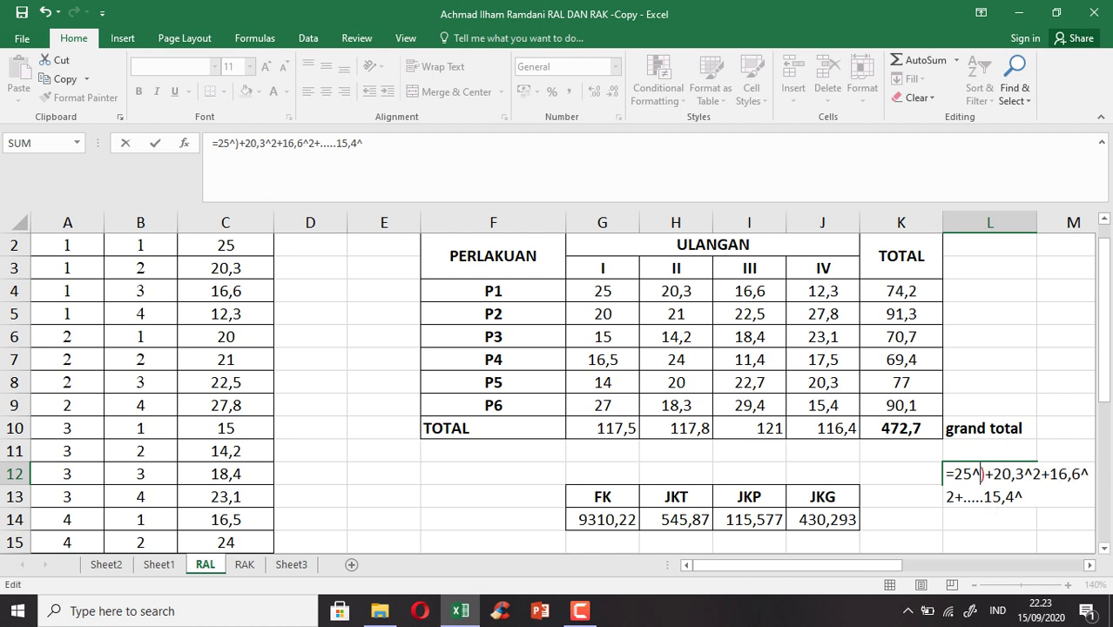
pyautogui.press('Return')
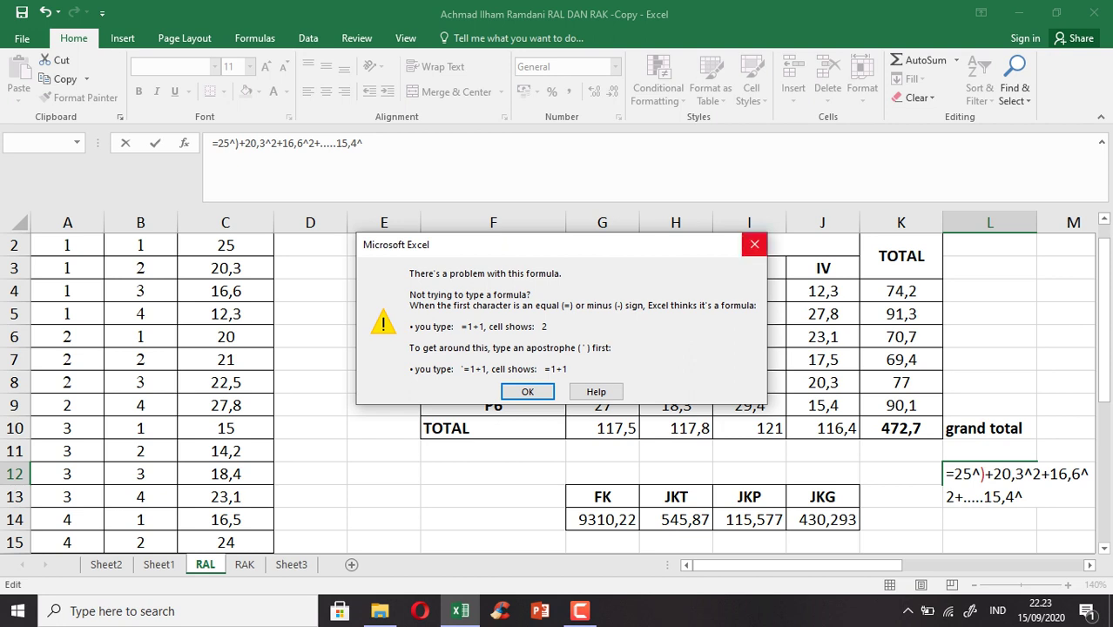
# Dismiss the formula error and erase the broken demonstration formula from L12
pyautogui.click(755, 244)
pyautogui.click(662, 245)
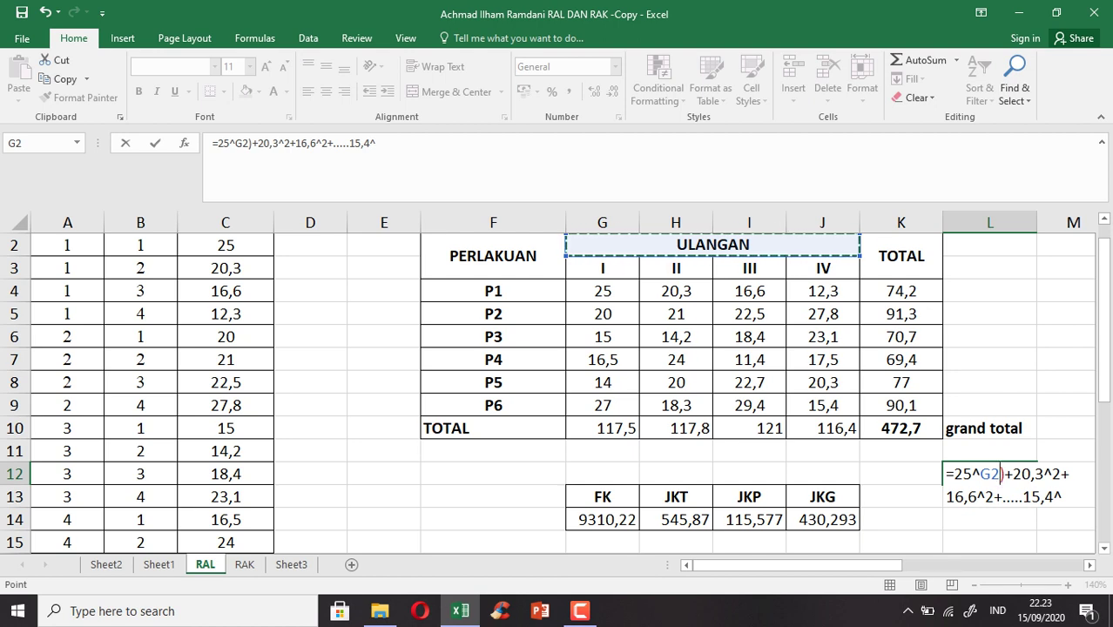
pyautogui.click(1060, 496)
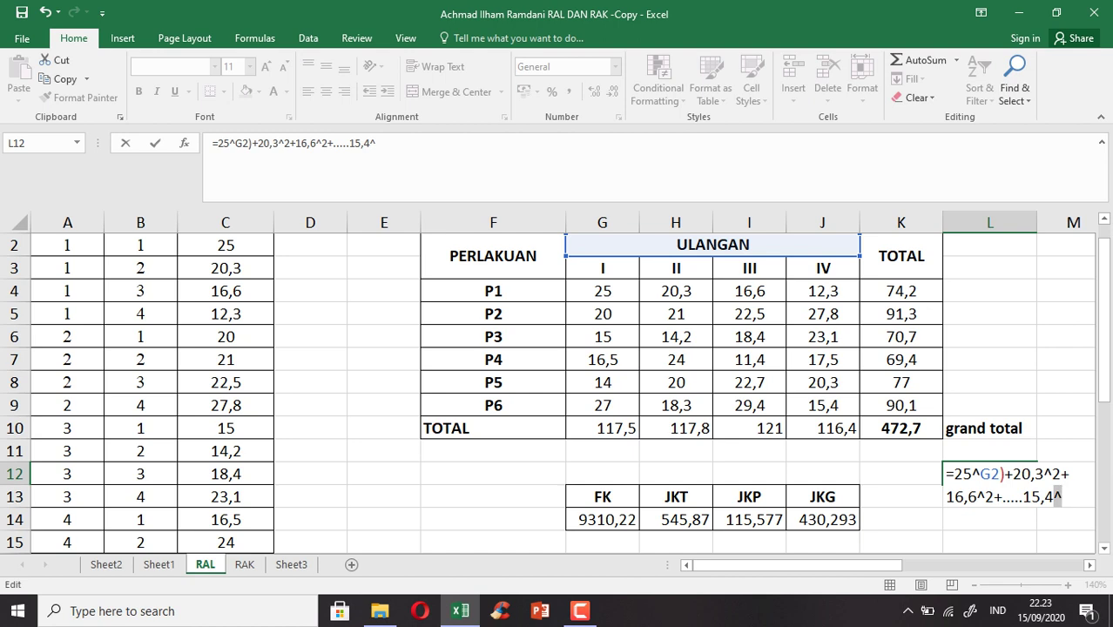
pyautogui.moveTo(1061, 496); pyautogui.dragTo(946, 473)
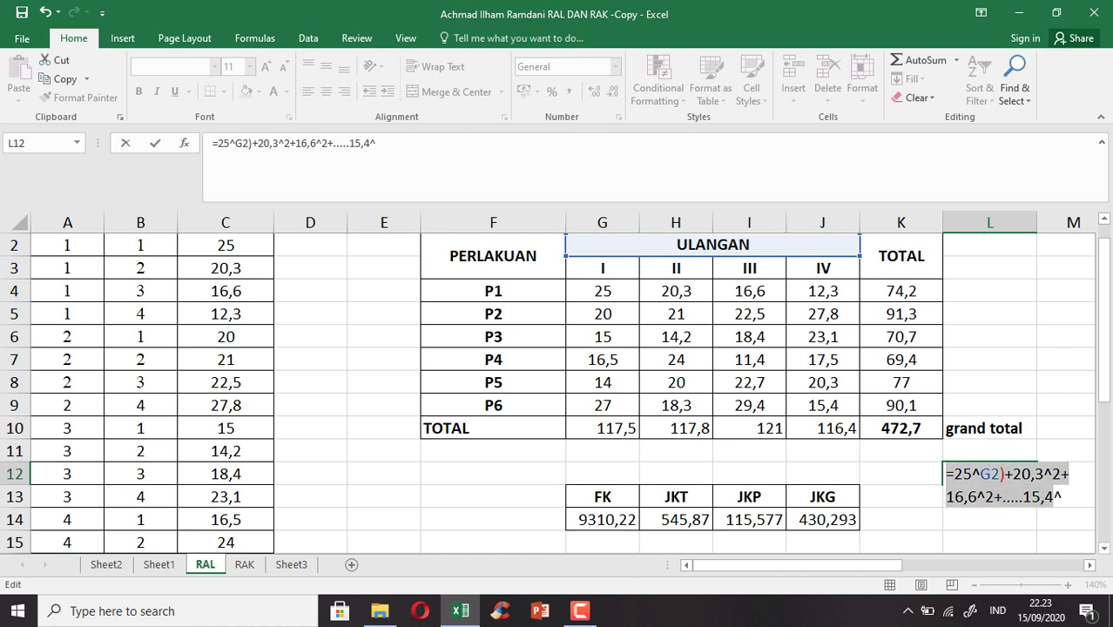
pyautogui.press('BackSpace')
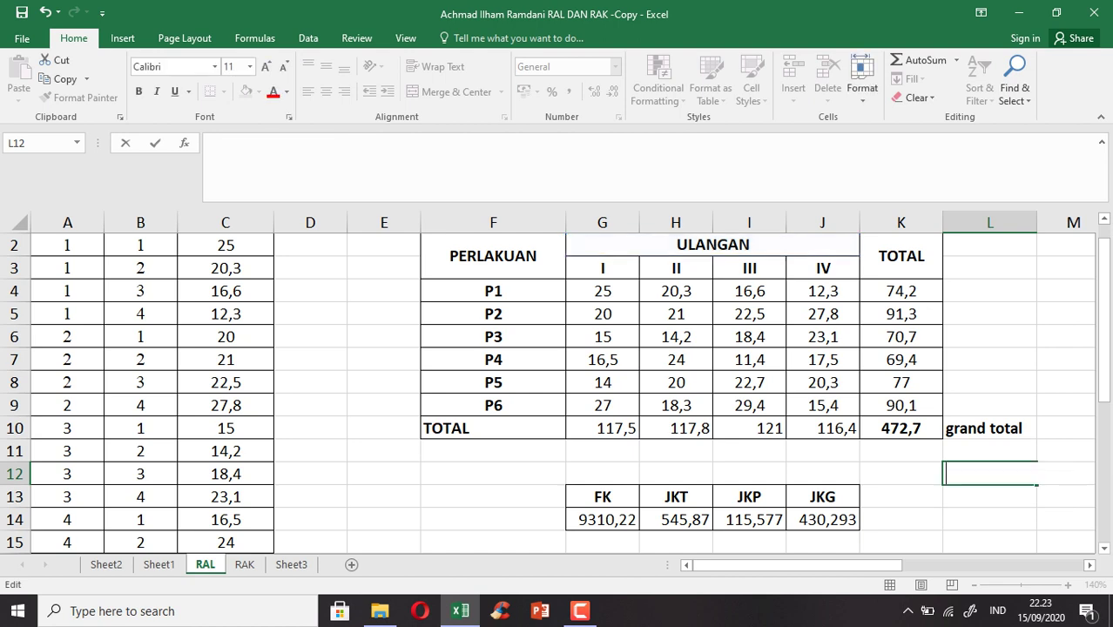
pyautogui.click(990, 519)
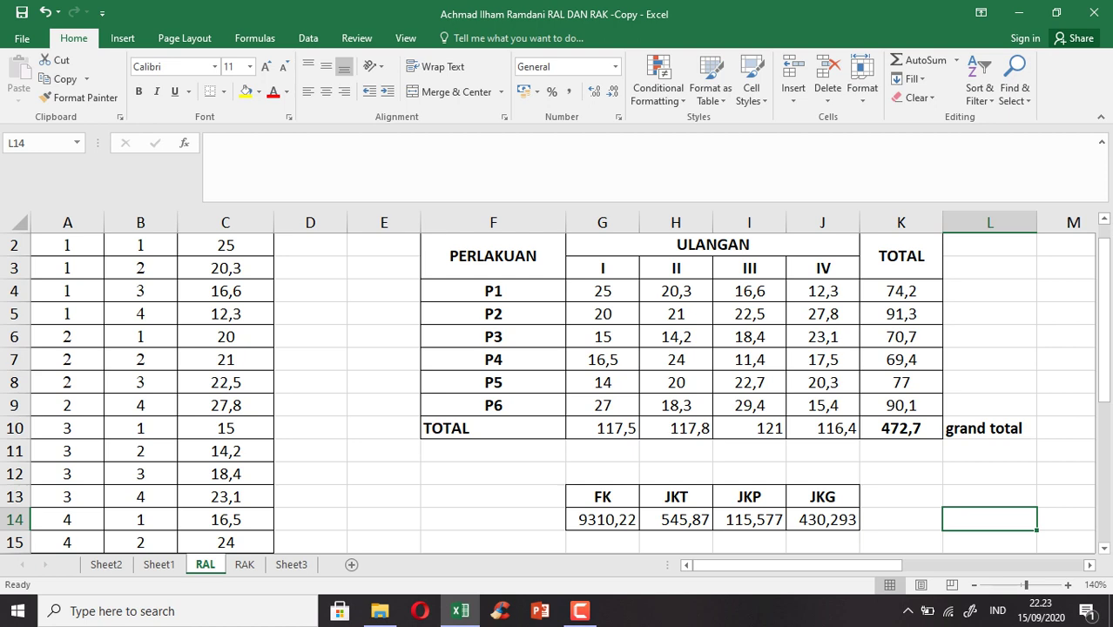
pyautogui.click(676, 519)
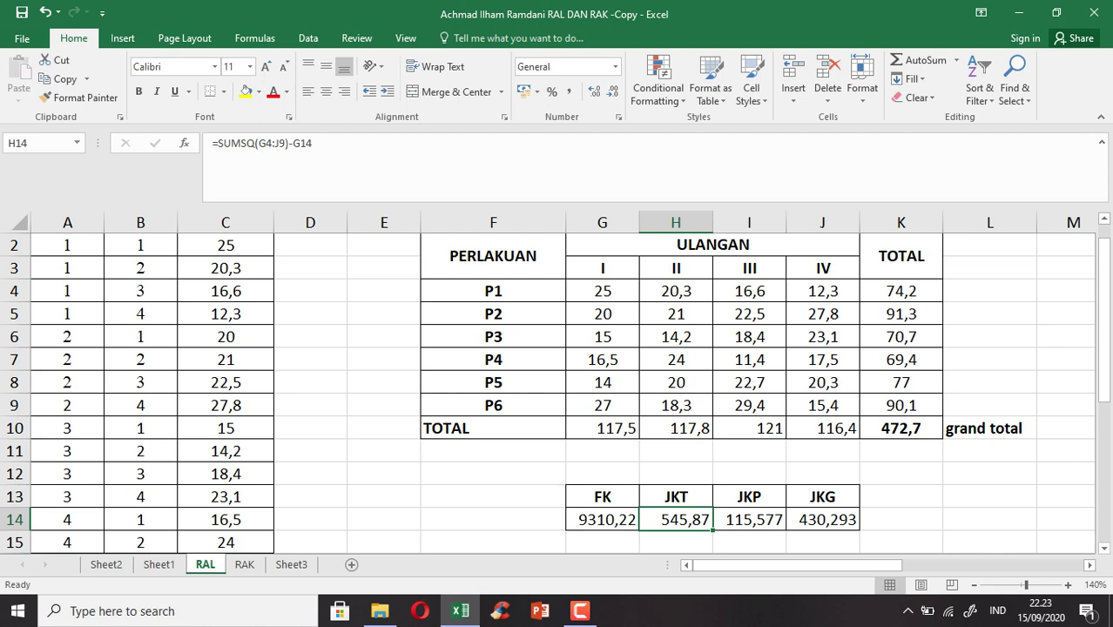
pyautogui.doubleClick(684, 519)
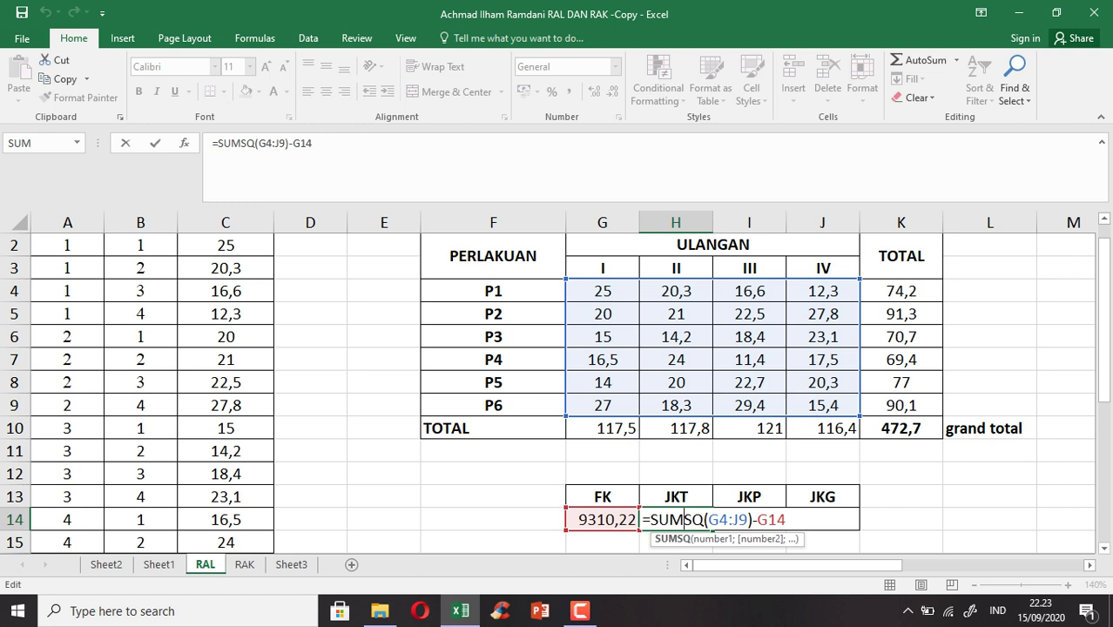
pyautogui.press('Return')
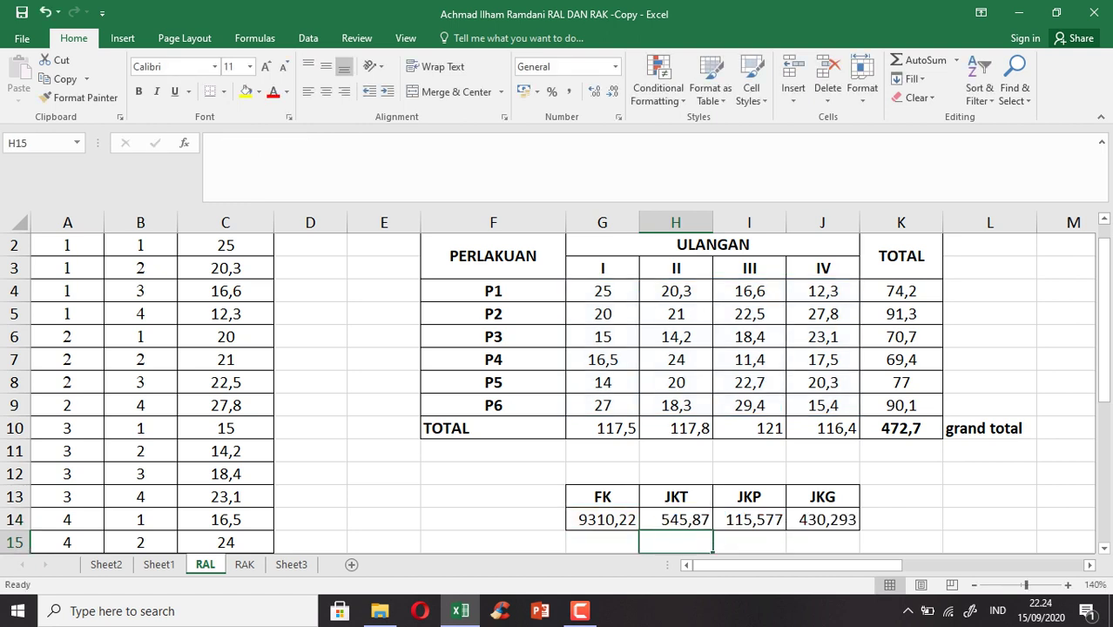
pyautogui.click(749, 519)
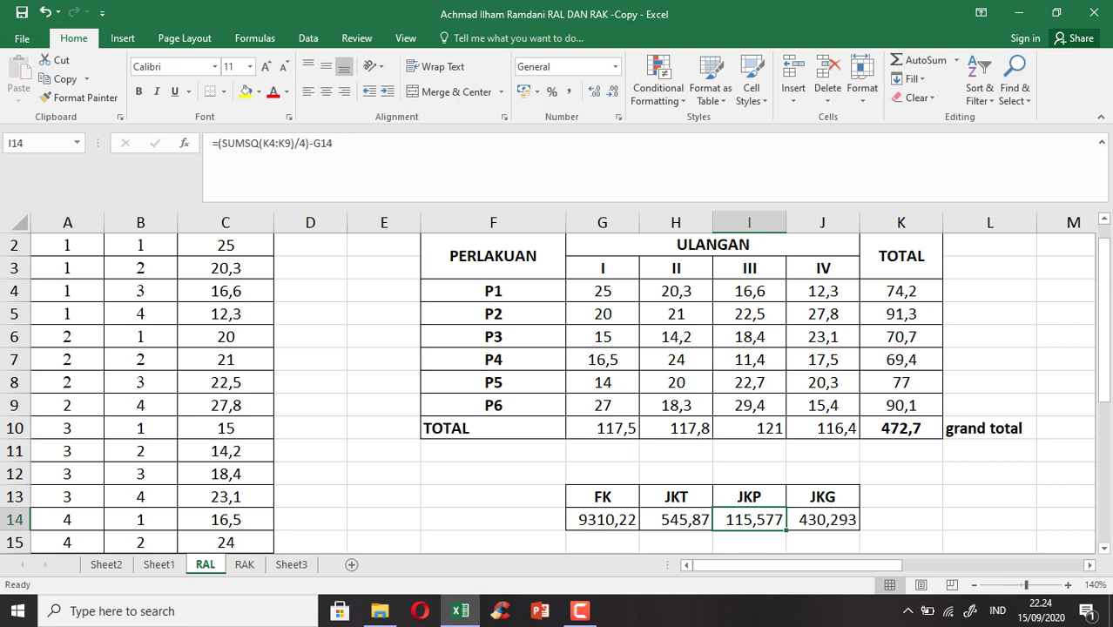
pyautogui.doubleClick(736, 520)
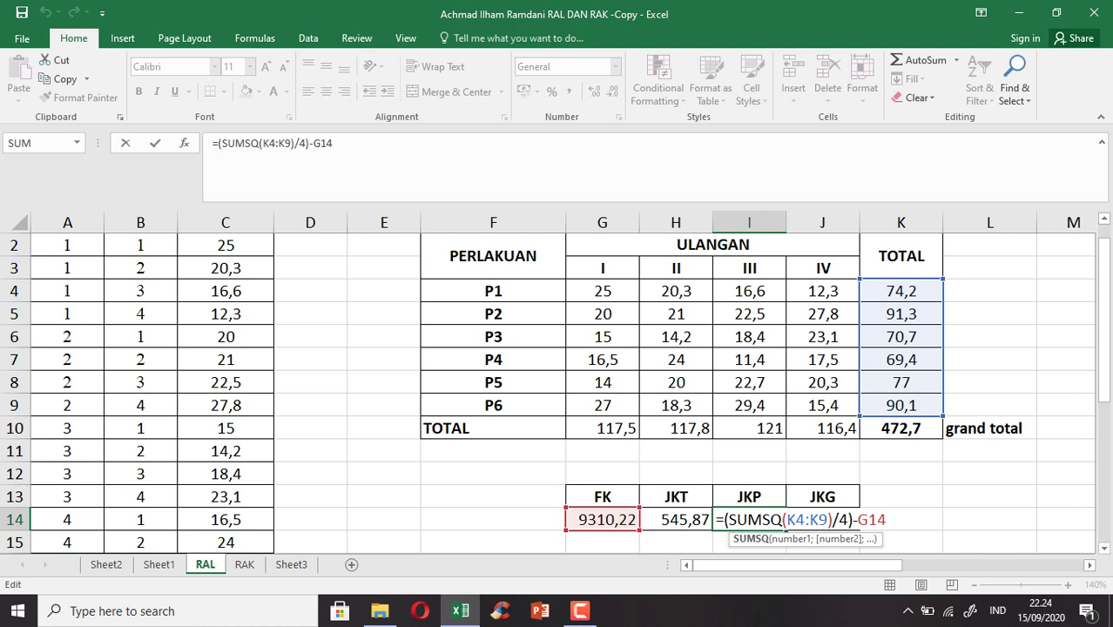
pyautogui.press('Return')
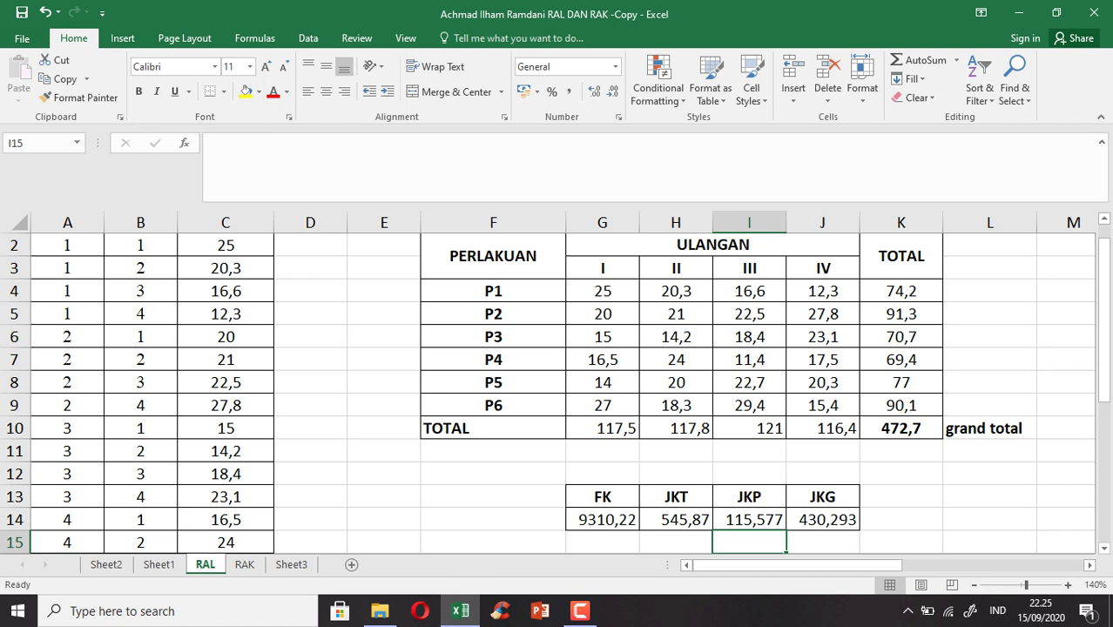
# Confirm =(SUMSQ(K4:K9)/4)-G14 in I14 for JKP 115,577, then review J14's =H14-I14 formula
pyautogui.click(750, 519)
pyautogui.doubleClick(750, 519)
pyautogui.doubleClick(755, 519)
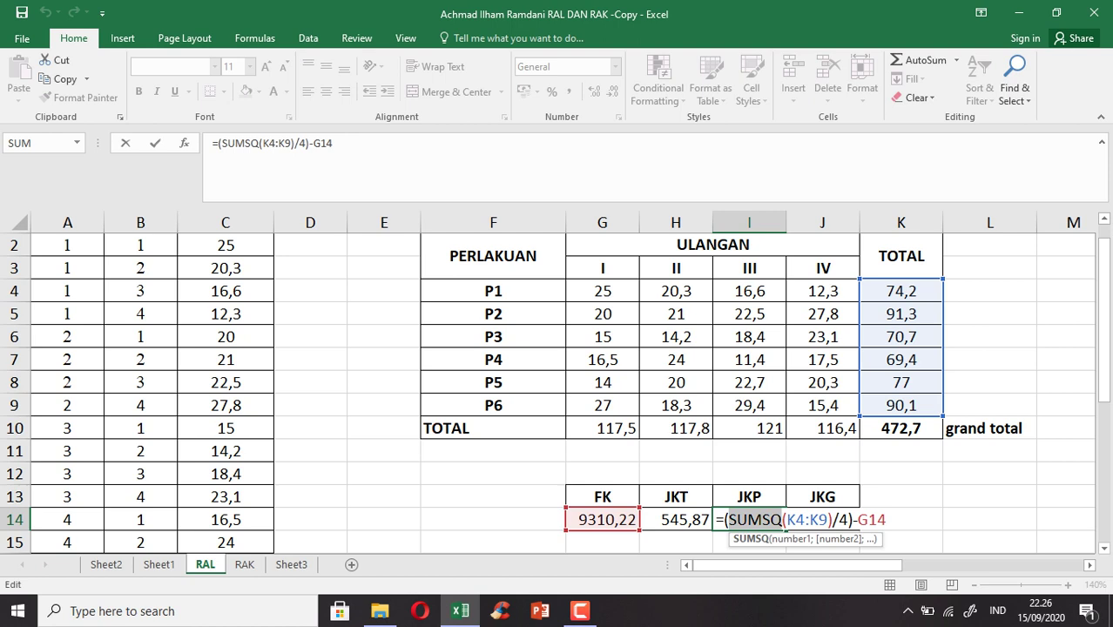
pyautogui.press('Return')
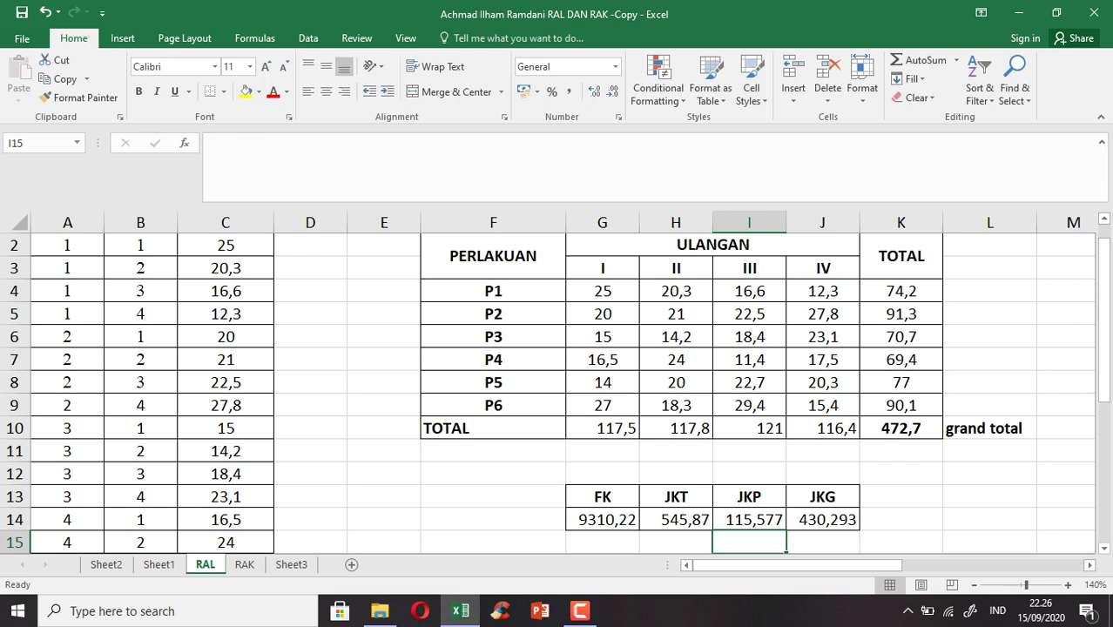
pyautogui.click(822, 519)
pyautogui.doubleClick(826, 519)
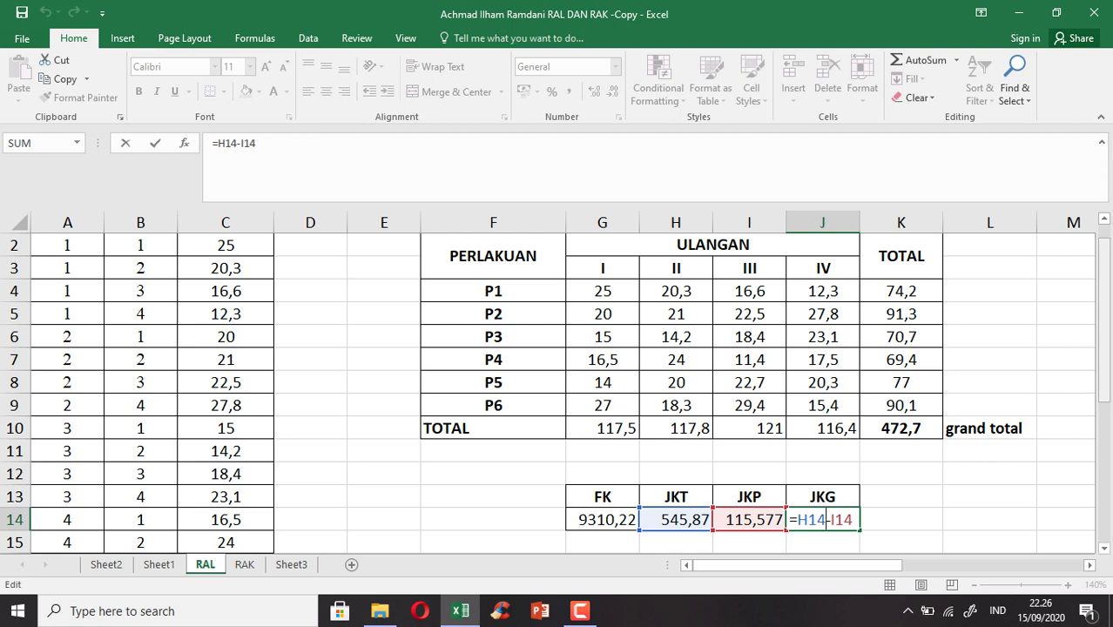
# Commit the JKG formula =H14-I14 in J14 (430,293) and bring the ANOVA table into view
pyautogui.moveTo(1104, 315); pyautogui.dragTo(1104, 324)
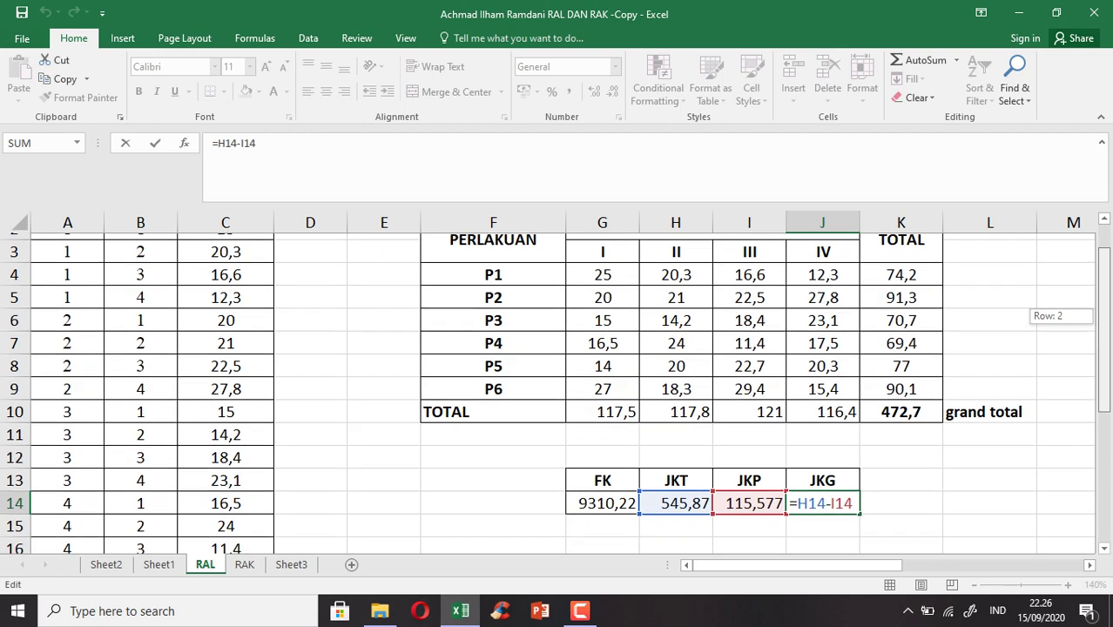
pyautogui.press('Return')
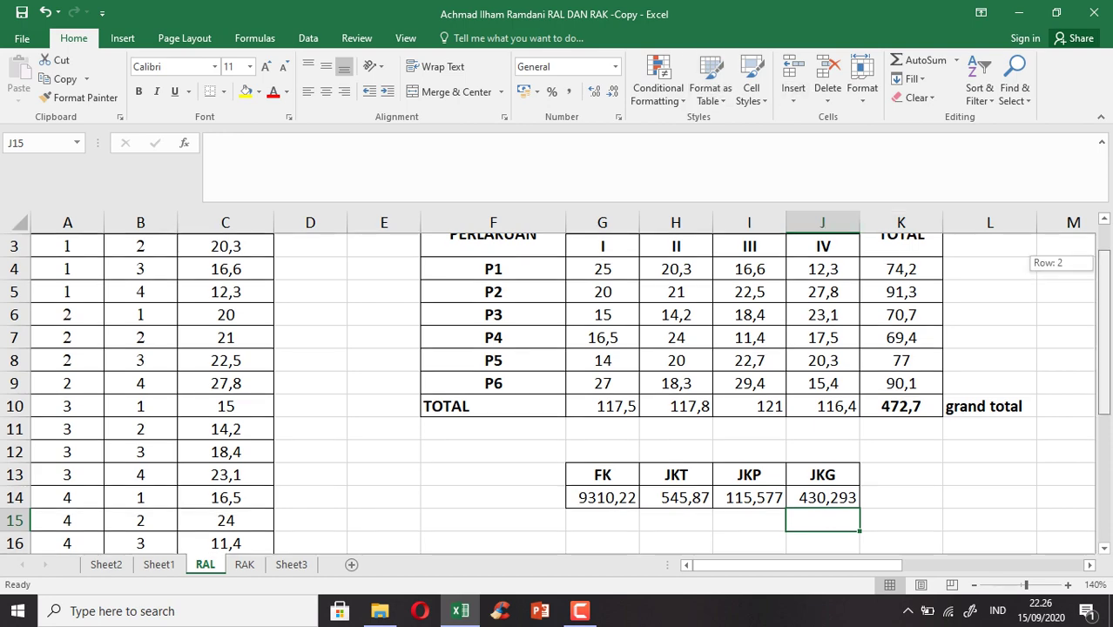
pyautogui.moveTo(1104, 324); pyautogui.dragTo(1104, 349)
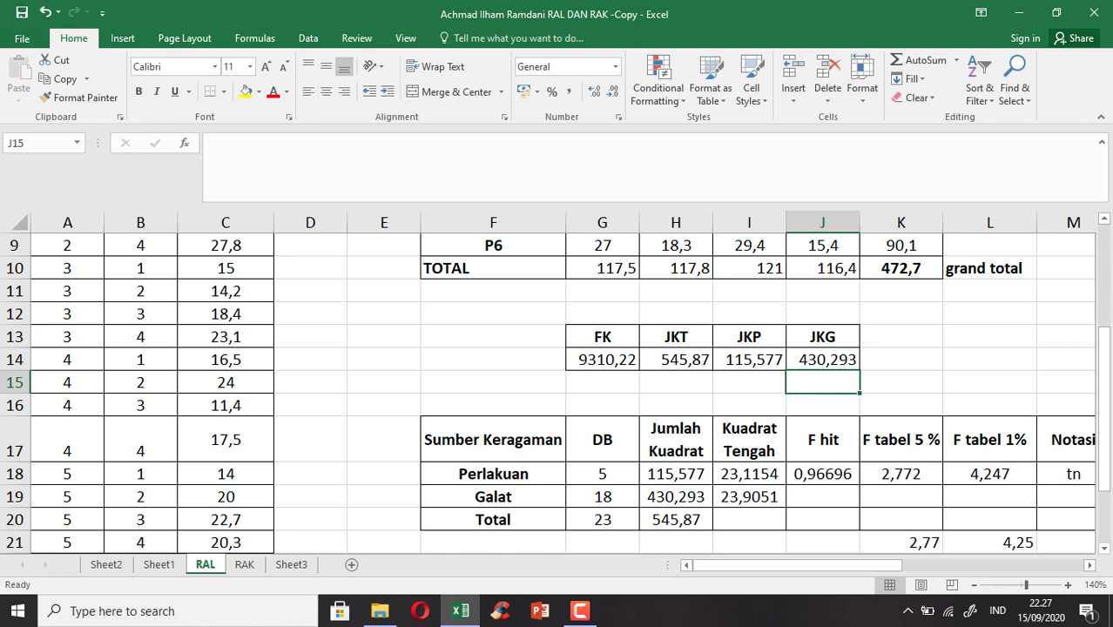
pyautogui.click(493, 474)
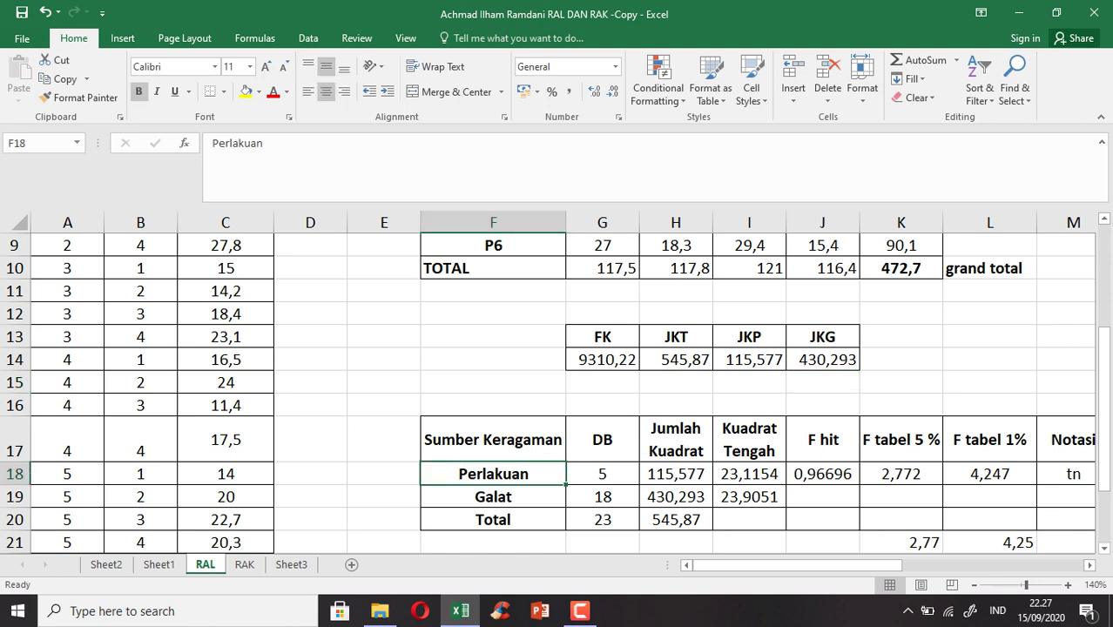
pyautogui.press('Down')
pyautogui.press('Down')
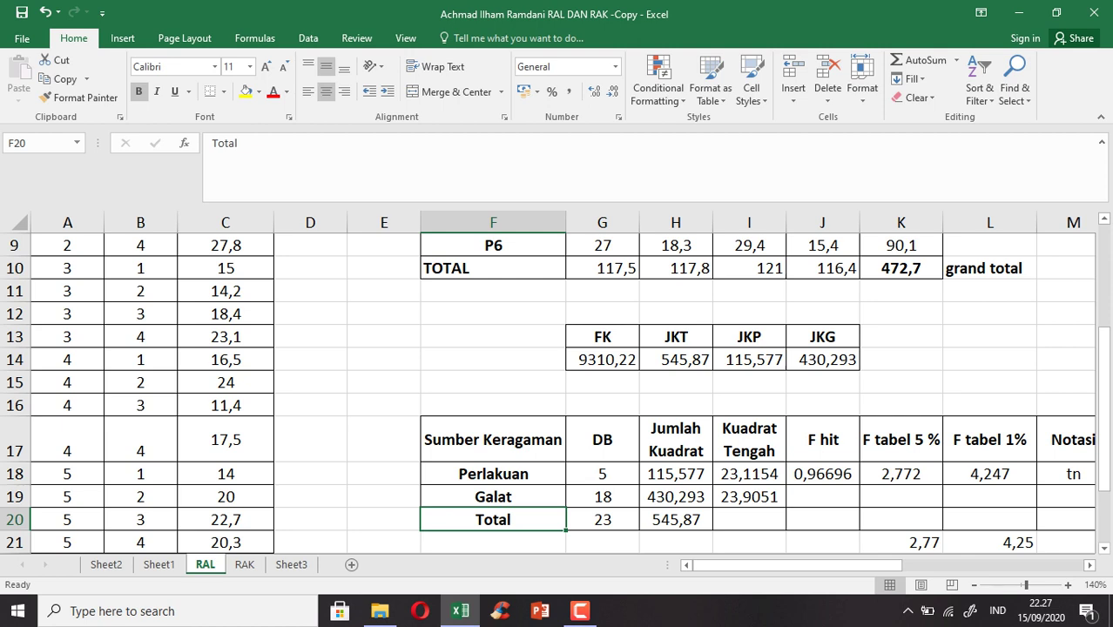
pyautogui.click(602, 474)
pyautogui.press('F2')
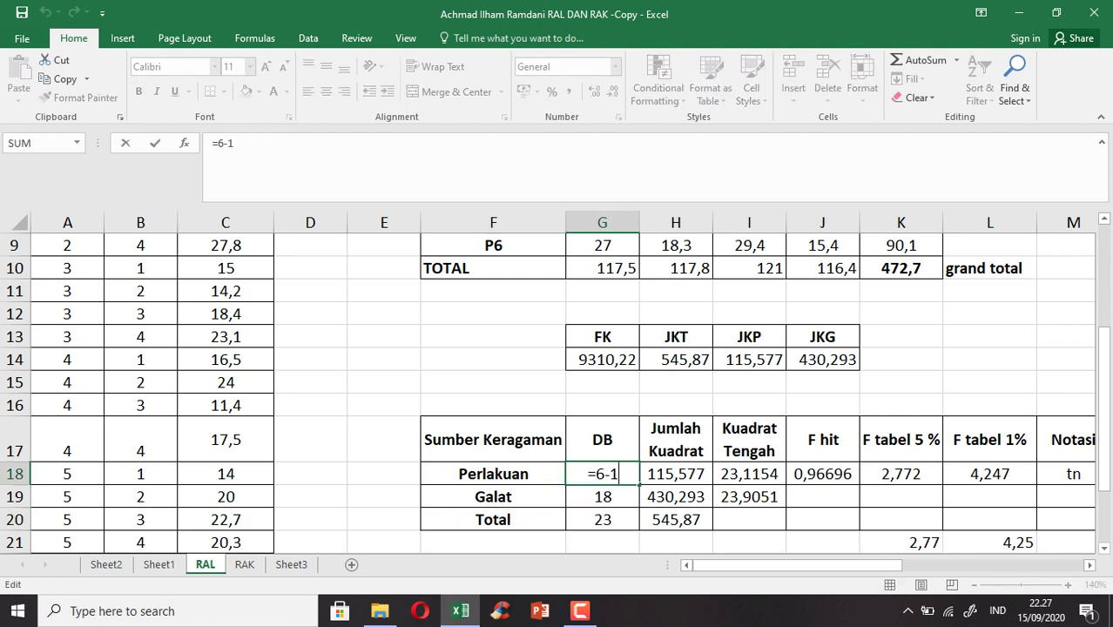
pyautogui.press('Return')
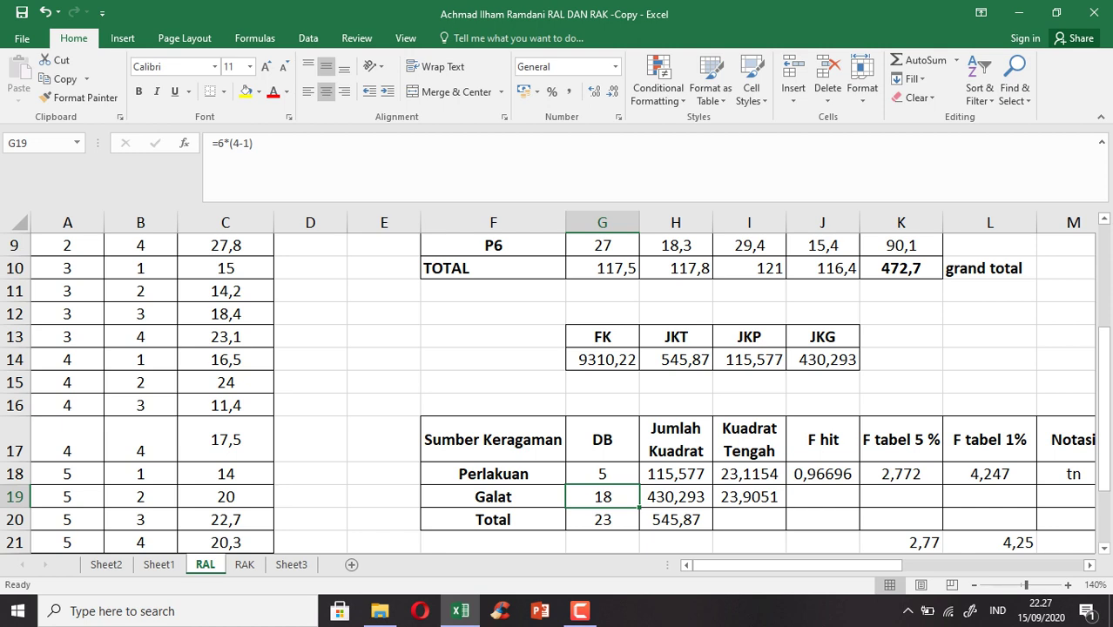
pyautogui.click(602, 474)
pyautogui.press('F2')
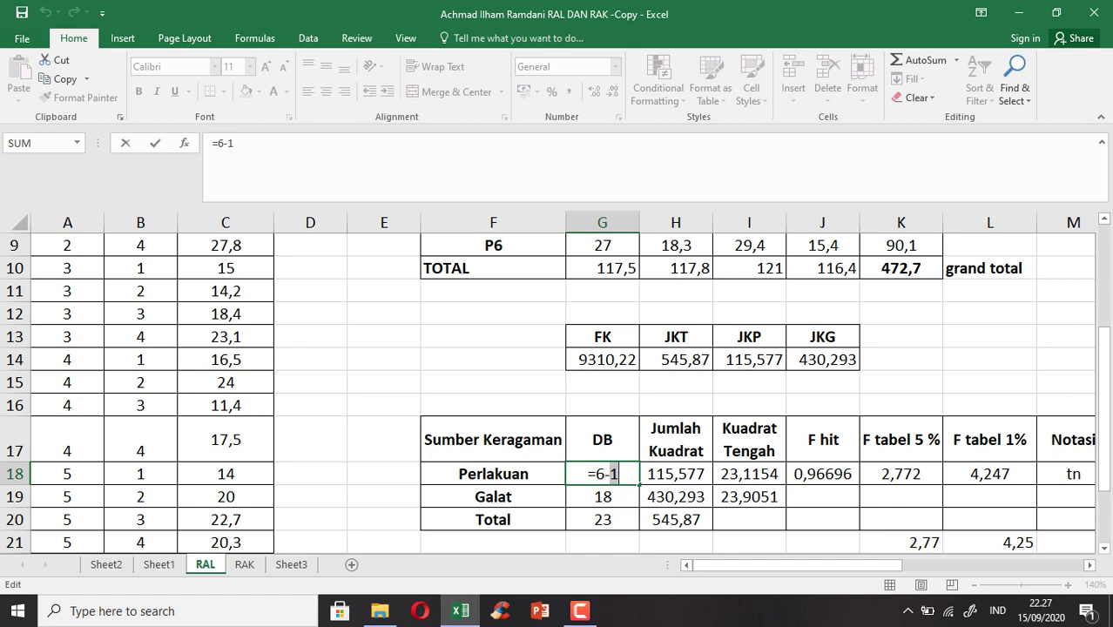
pyautogui.press('Return')
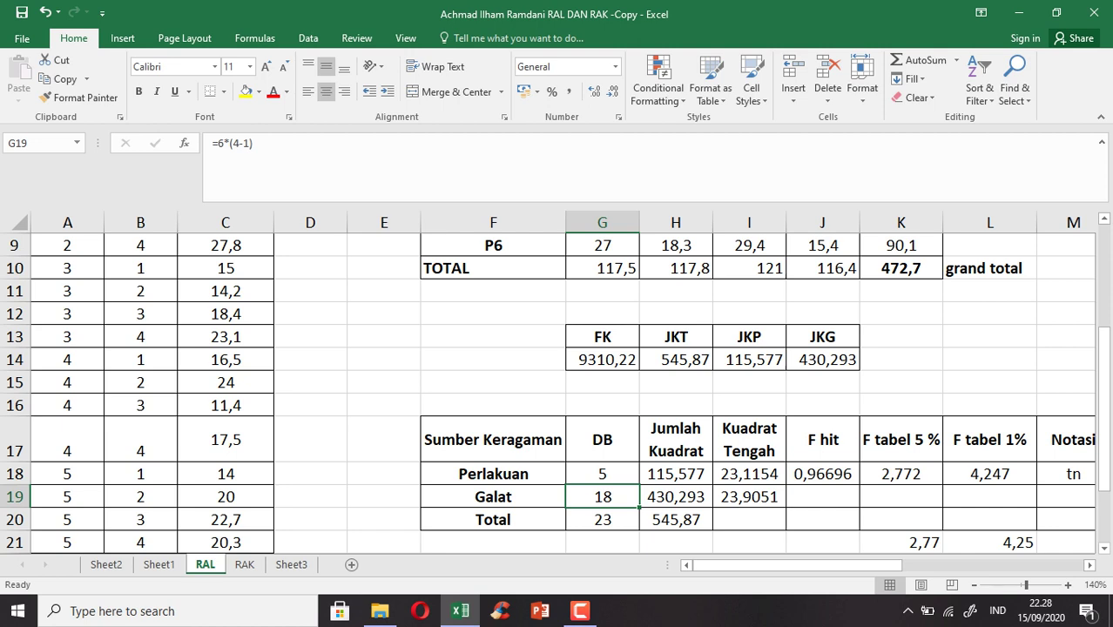
pyautogui.doubleClick(603, 519)
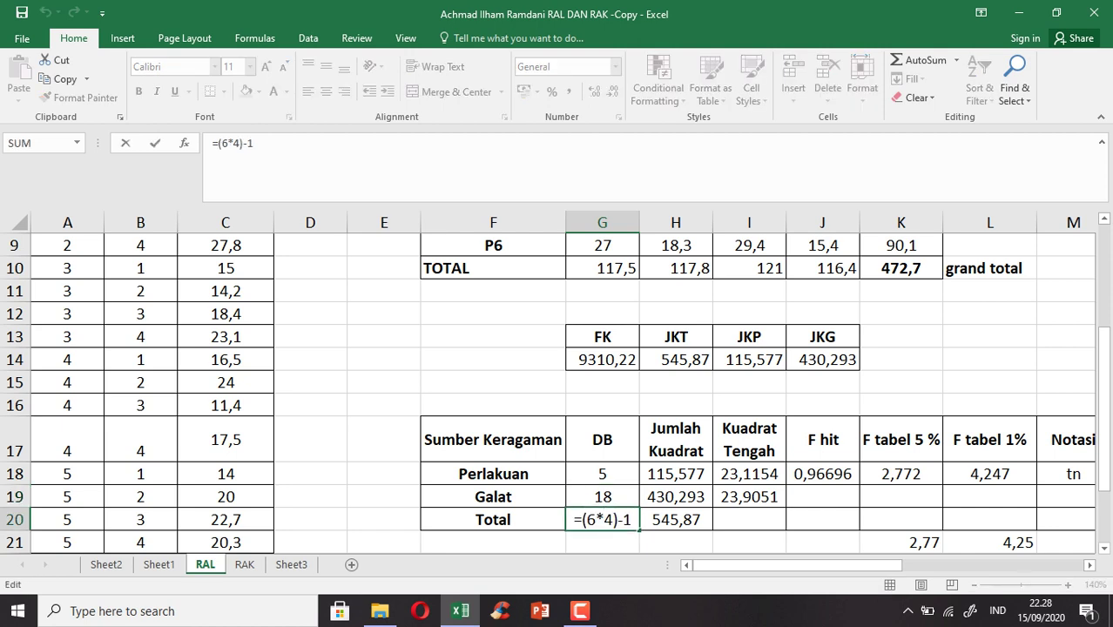
pyautogui.press('Return')
pyautogui.click(603, 520)
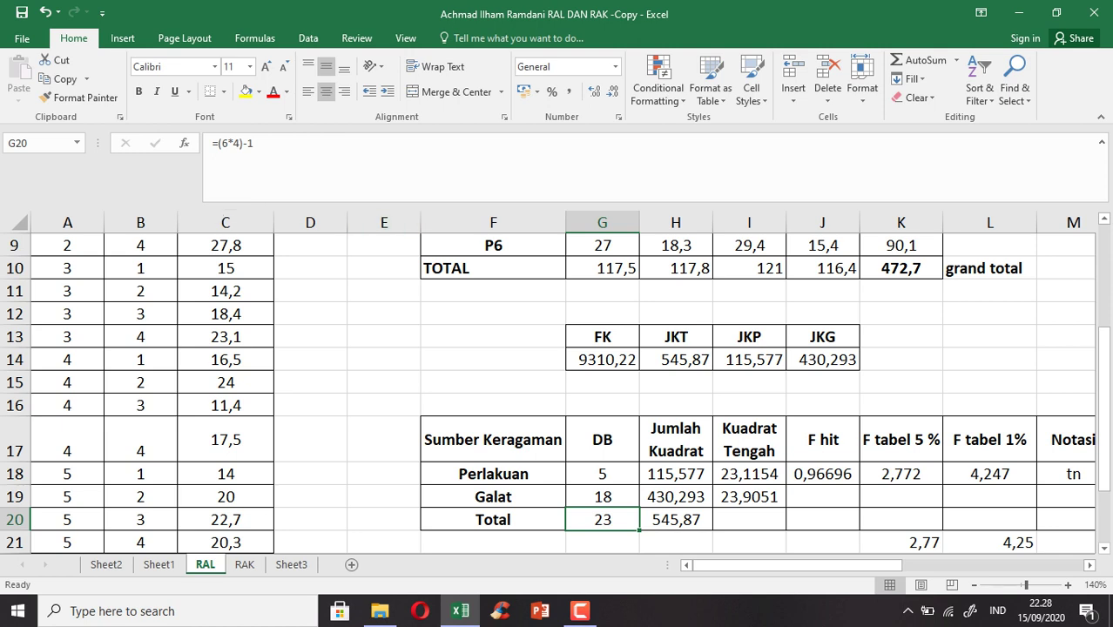
pyautogui.click(602, 496)
pyautogui.doubleClick(602, 497)
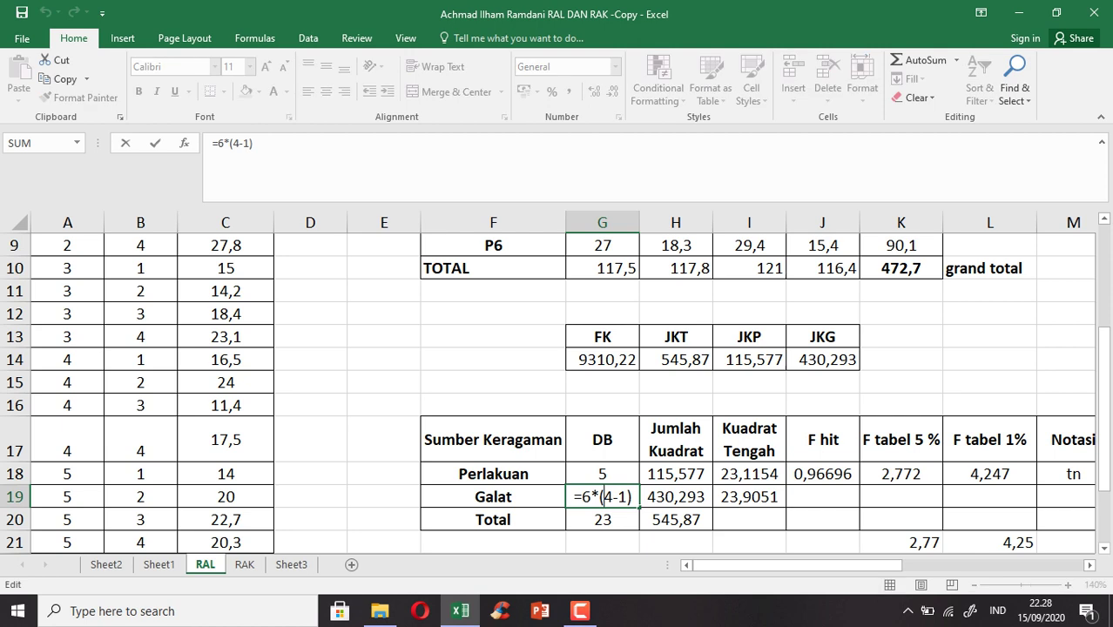
pyautogui.click(602, 519)
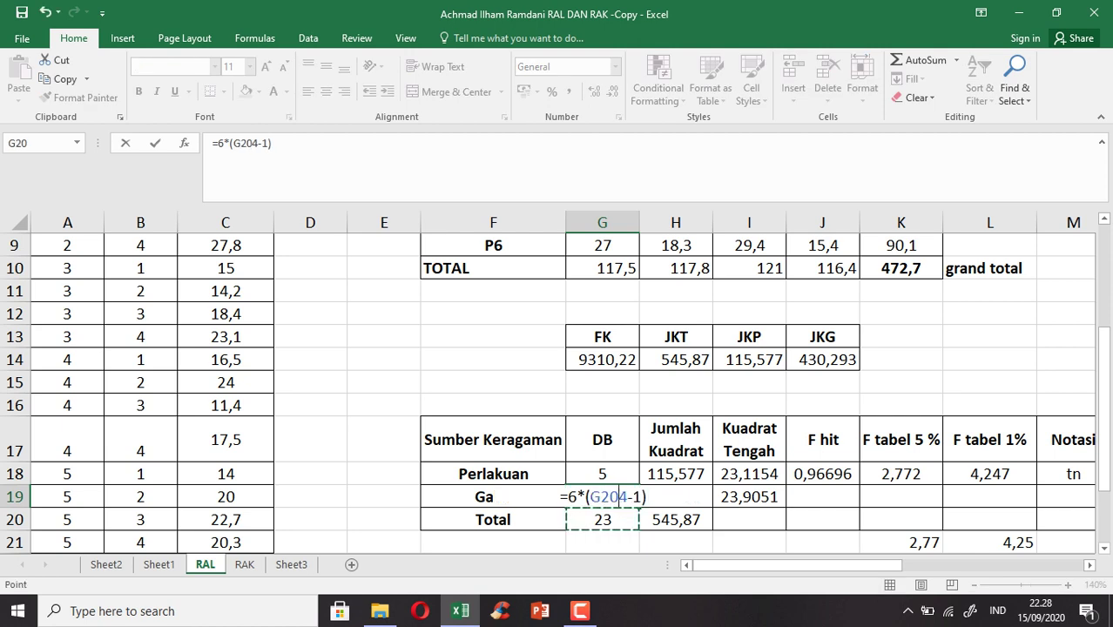
pyautogui.press('BackSpace')
pyautogui.press('BackSpace')
pyautogui.press('BackSpace')
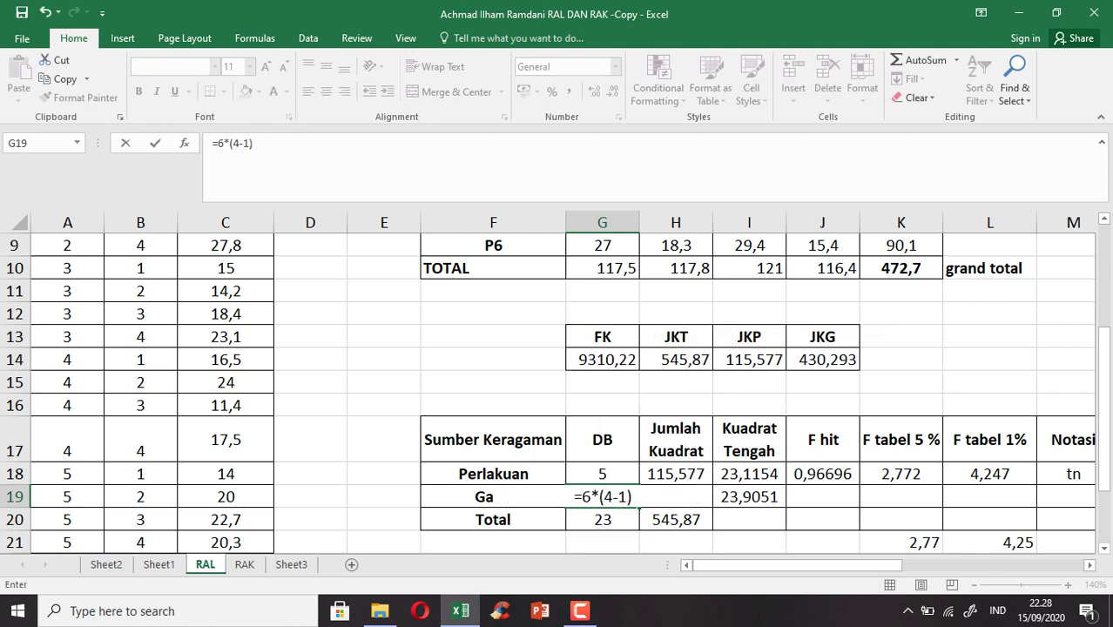
pyautogui.press('Return')
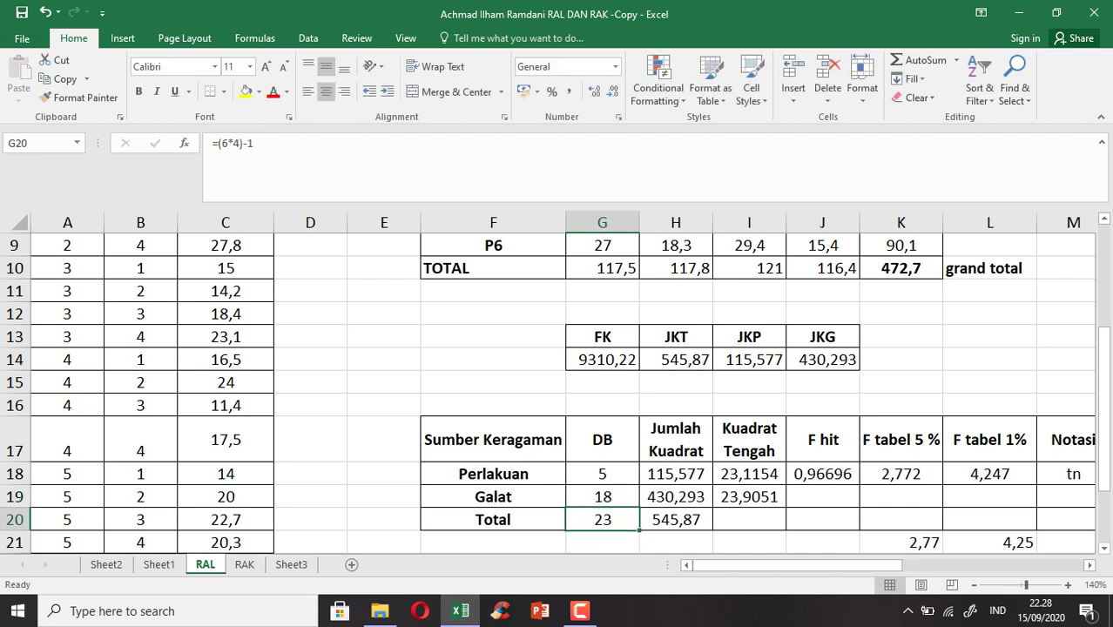
pyautogui.click(602, 496)
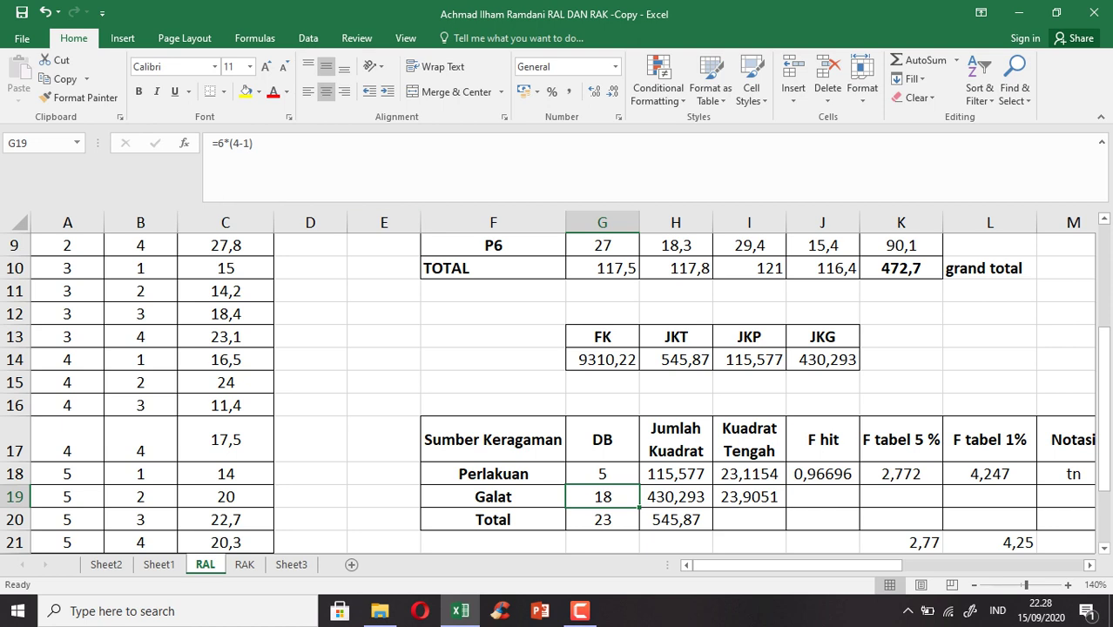
pyautogui.click(602, 519)
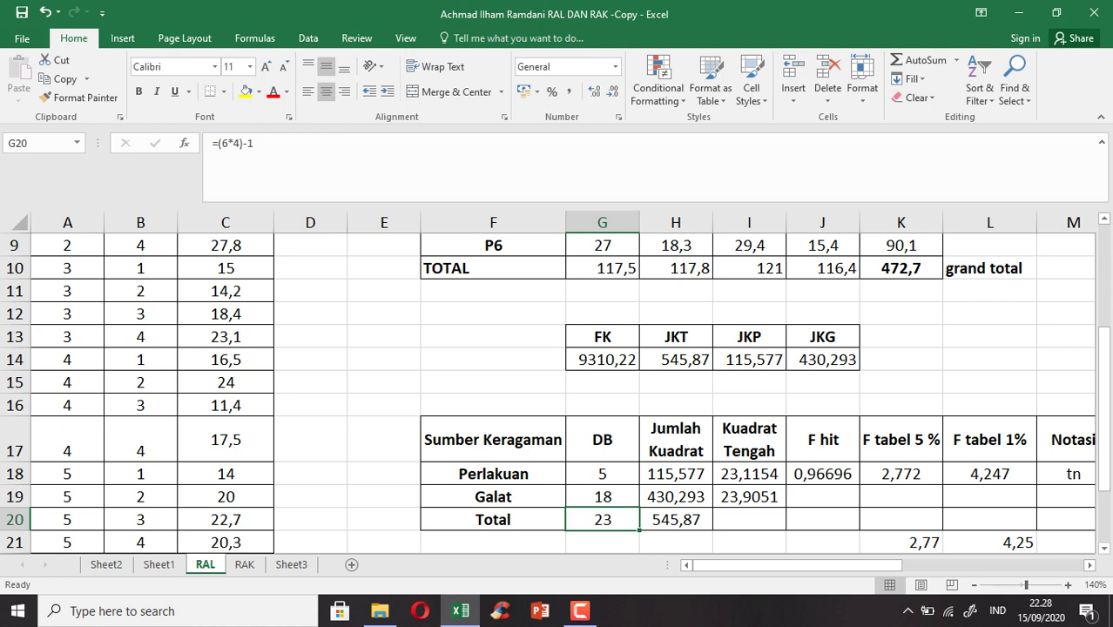
pyautogui.doubleClick(686, 474)
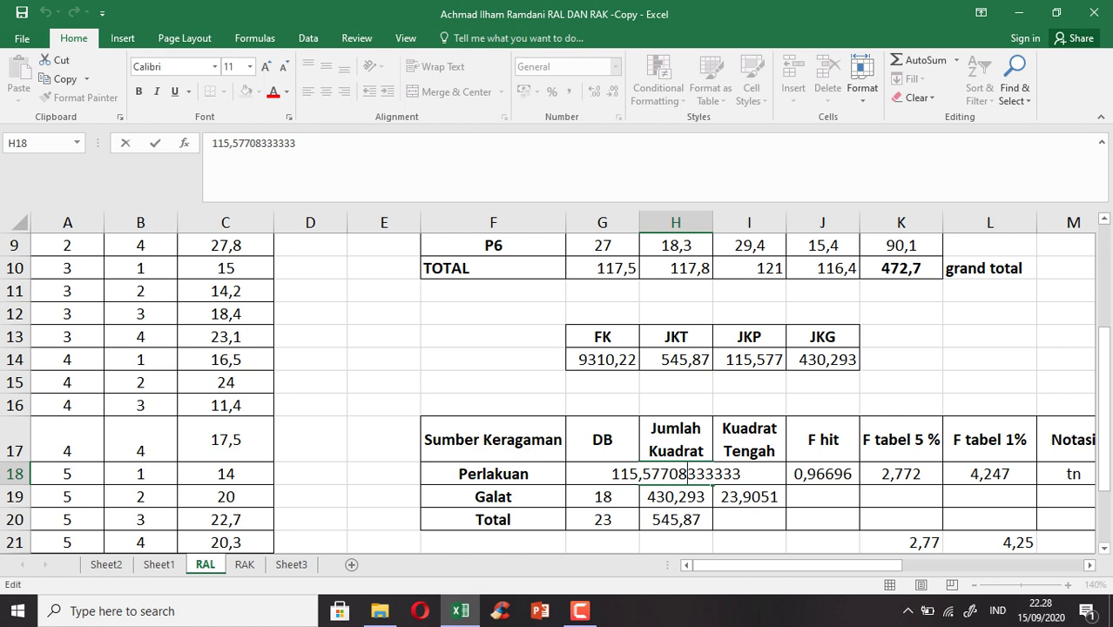
pyautogui.press('Return')
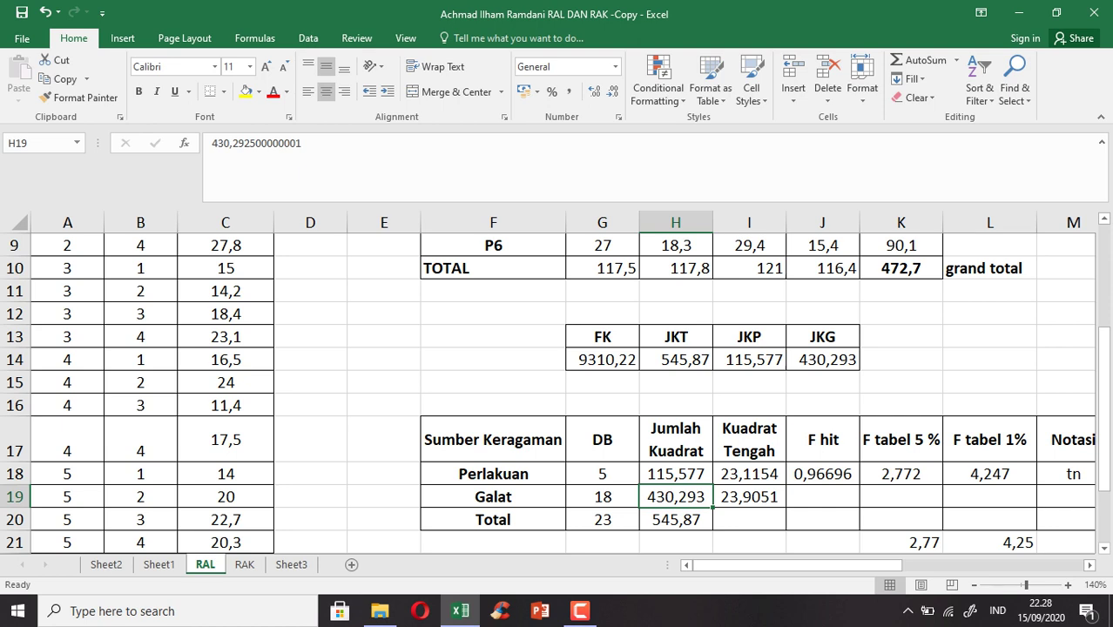
pyautogui.press('Up')
pyautogui.press('Right')
pyautogui.press('F2')
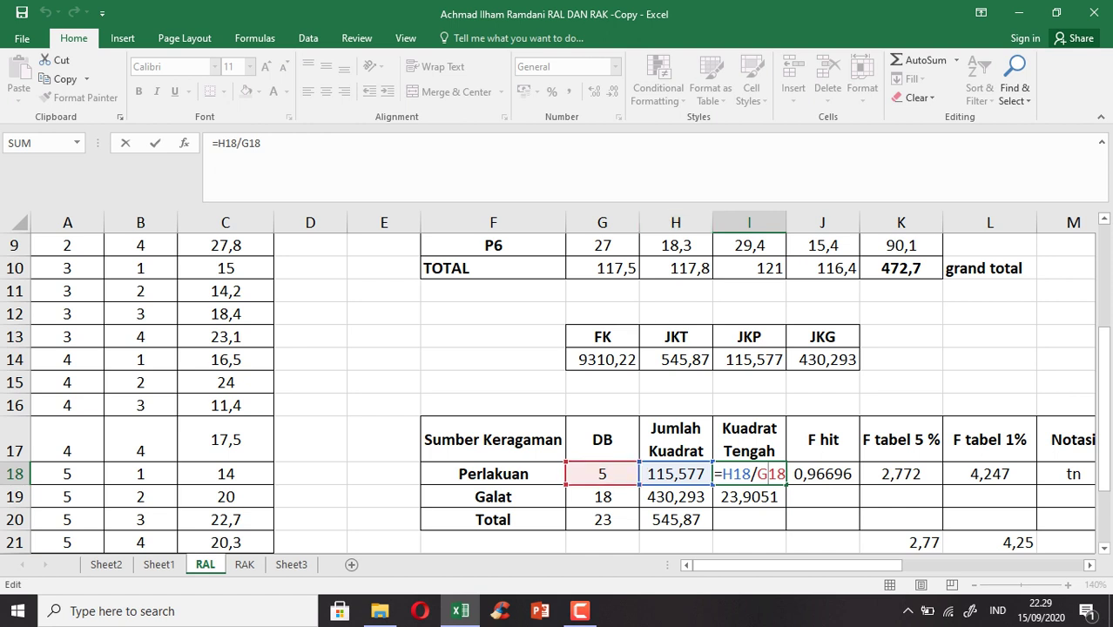
pyautogui.press('Return')
pyautogui.press('F2')
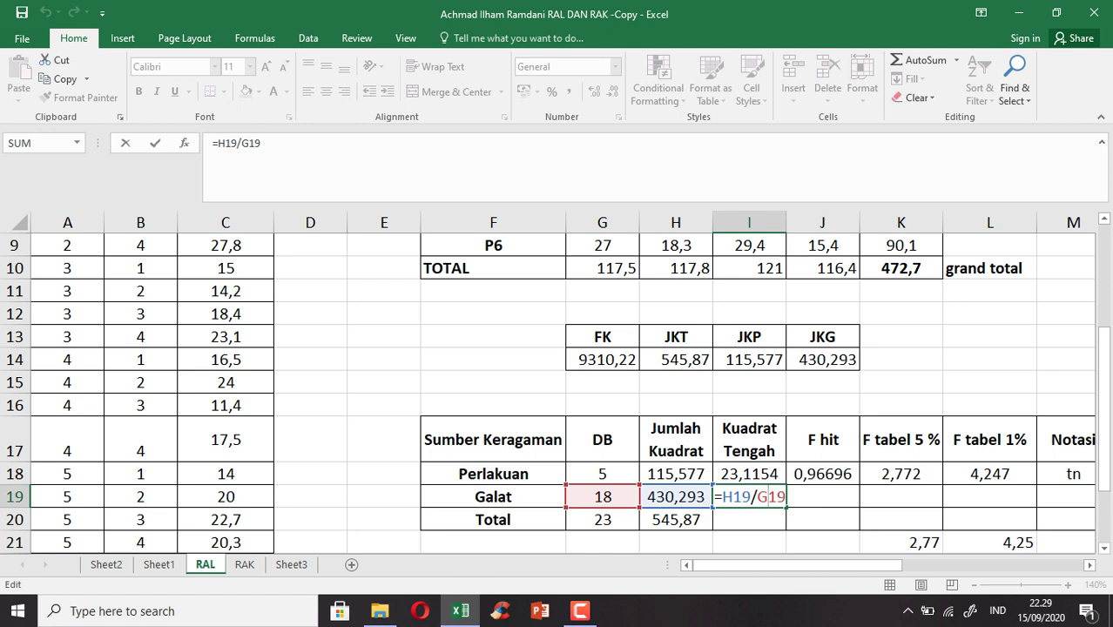
pyautogui.press('Return')
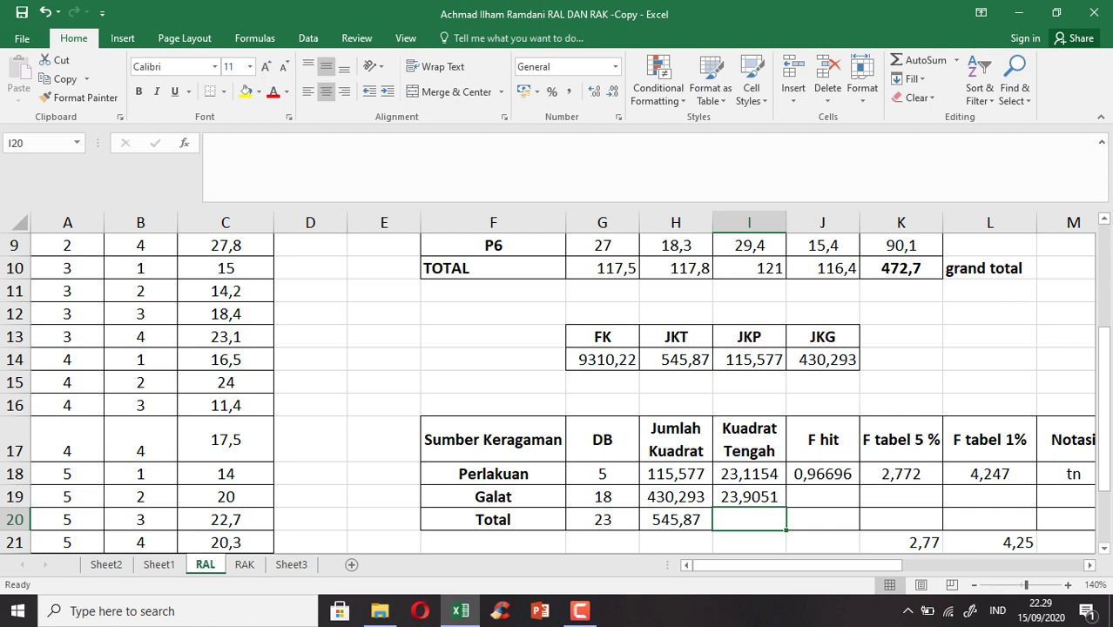
pyautogui.click(822, 474)
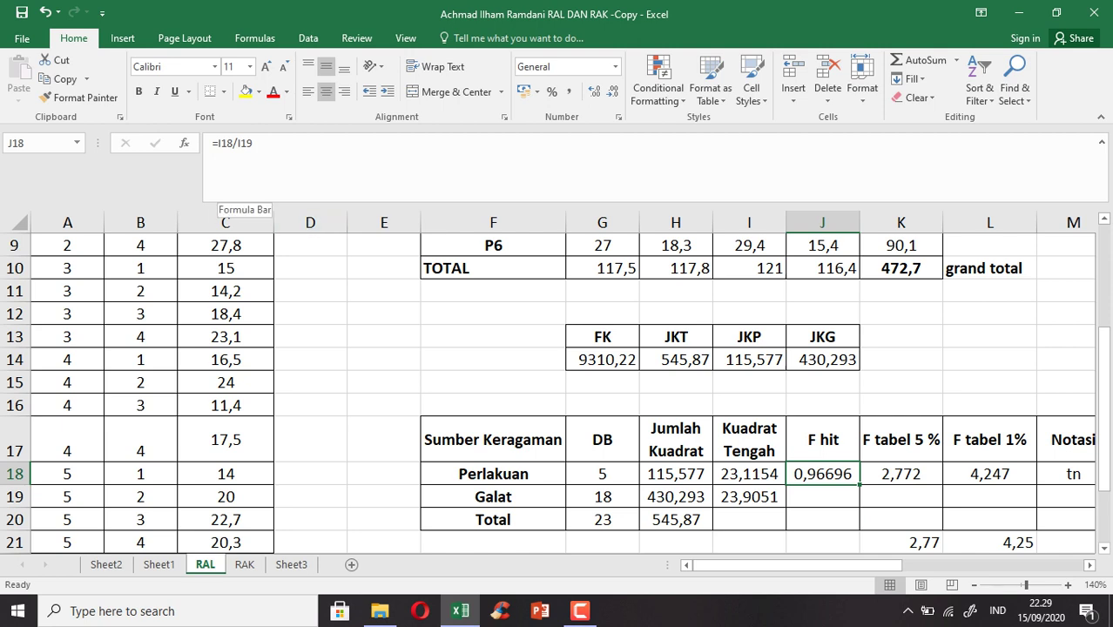
# Confirm the Perlakuan F hit formula =I18/I19 in J18, giving 0,96696
pyautogui.press('F2')
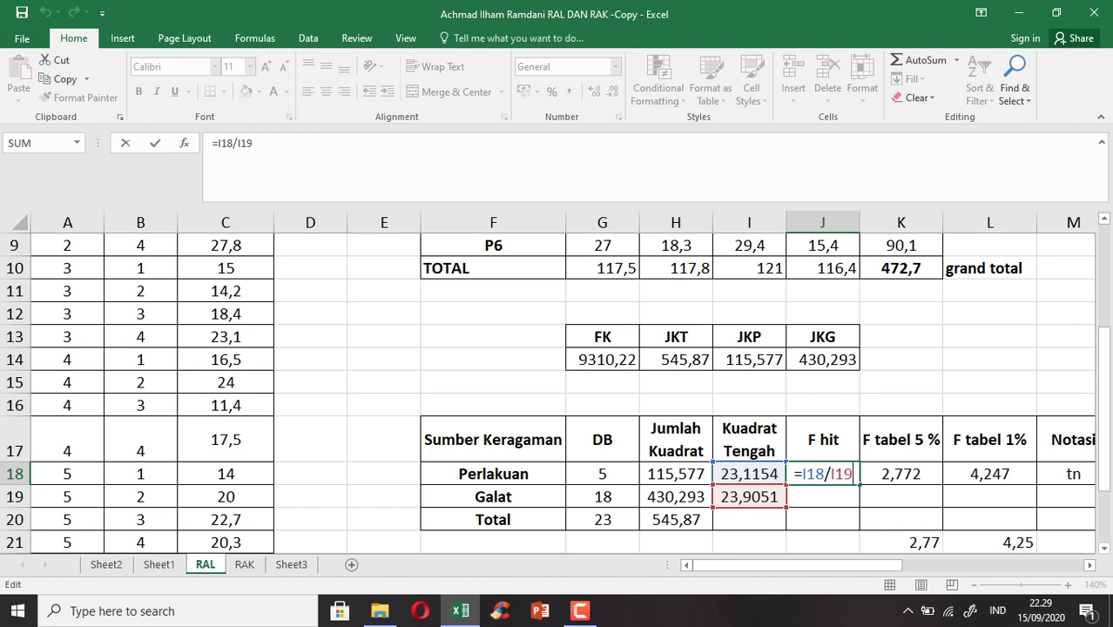
pyautogui.press('Return')
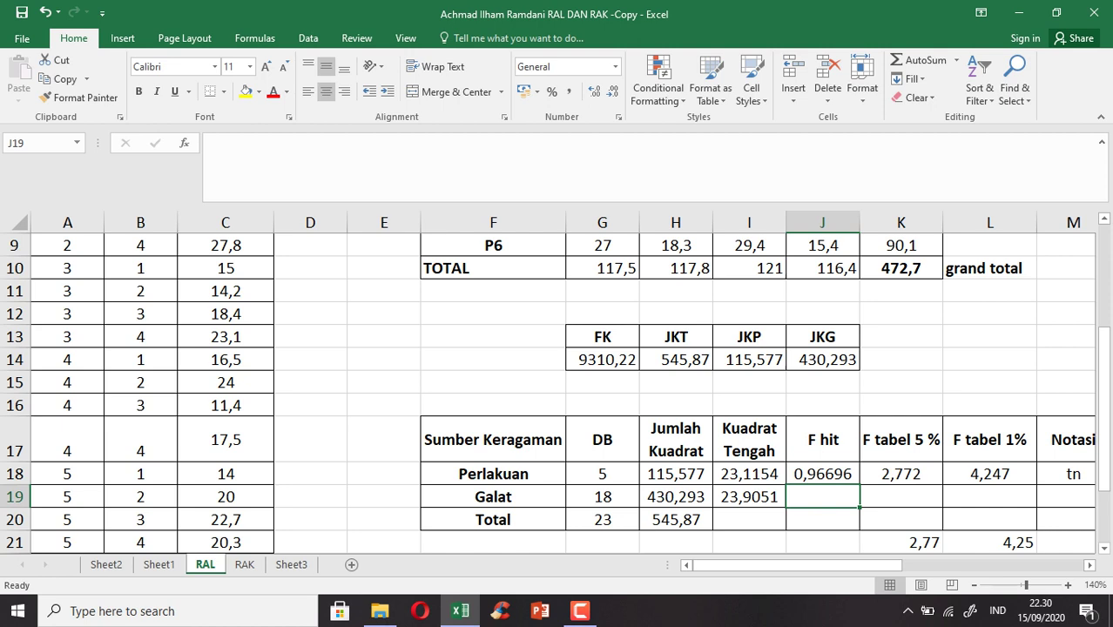
pyautogui.click(901, 473)
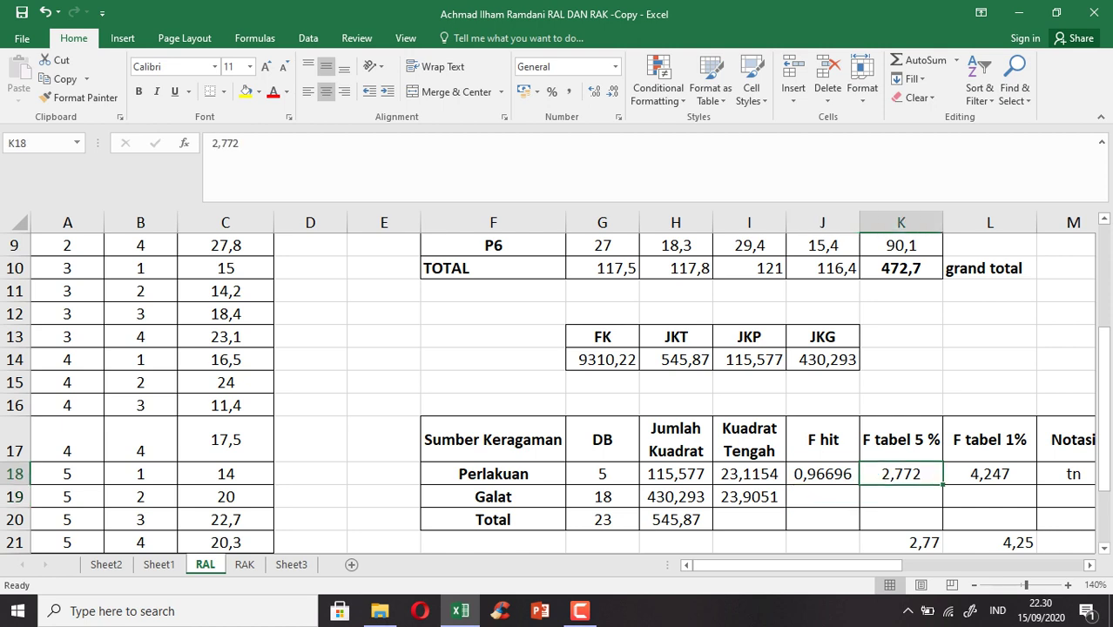
pyautogui.click(900, 542)
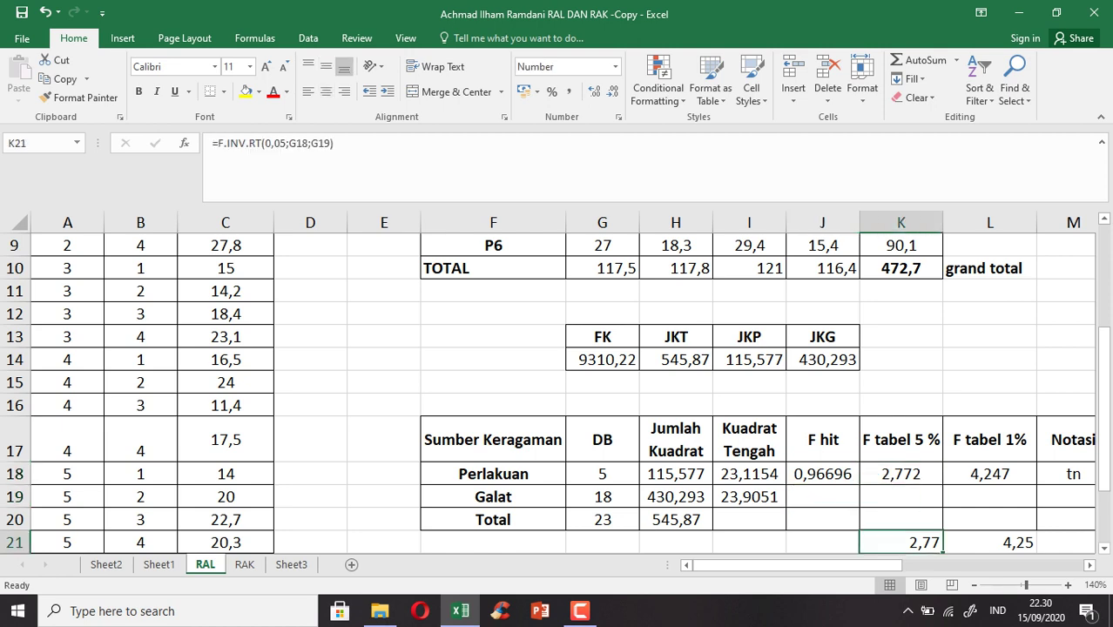
pyautogui.moveTo(1103, 379); pyautogui.dragTo(1103, 406)
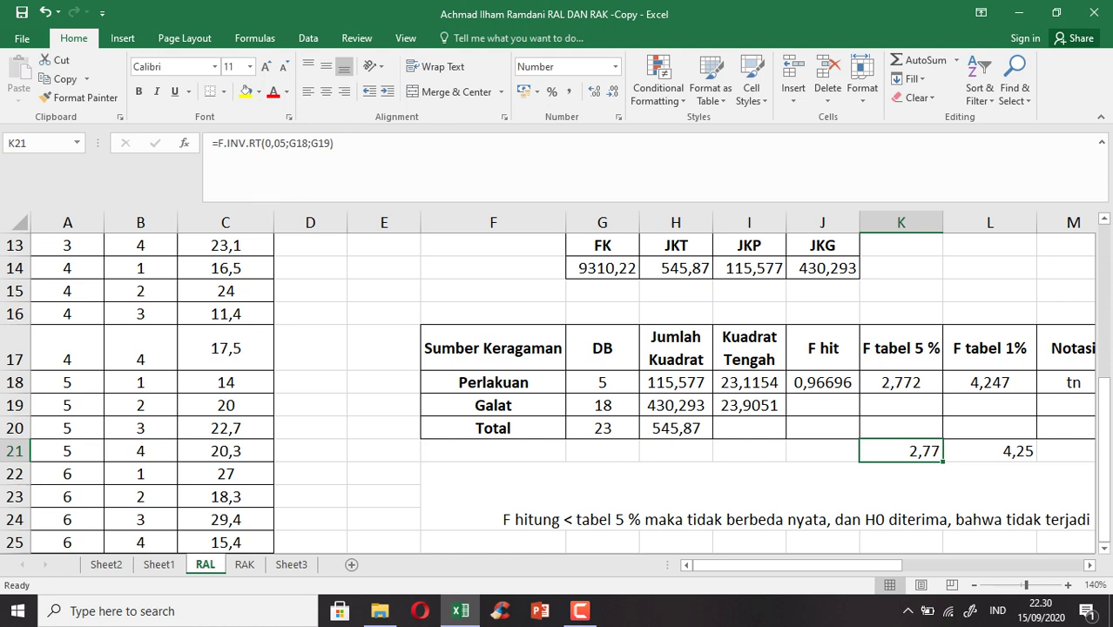
pyautogui.click(758, 497)
pyautogui.click(822, 451)
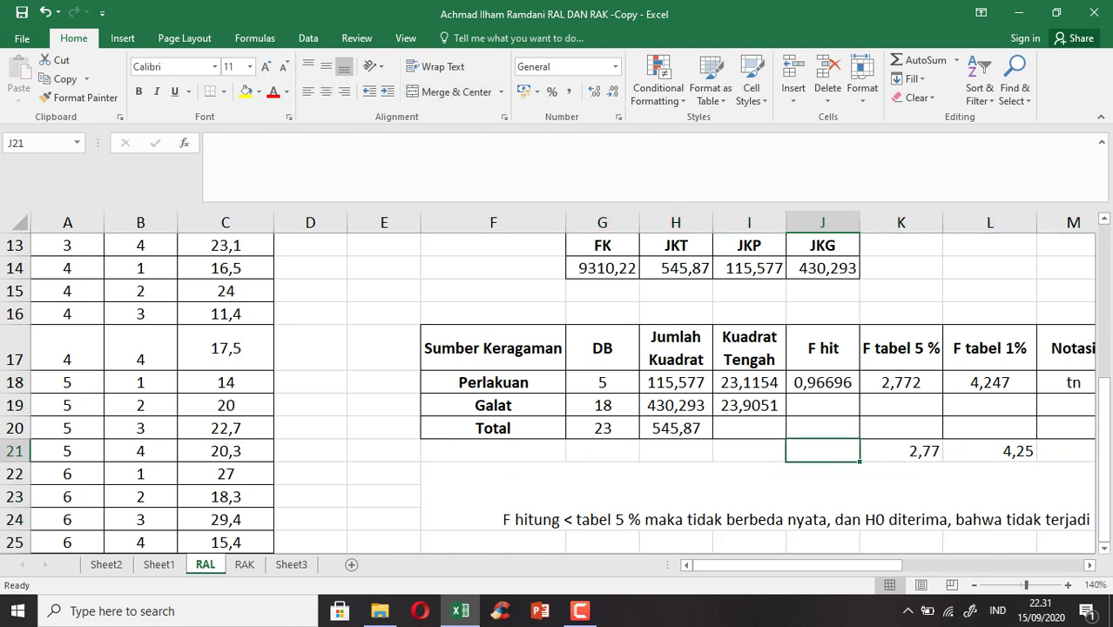
pyautogui.write('=f')
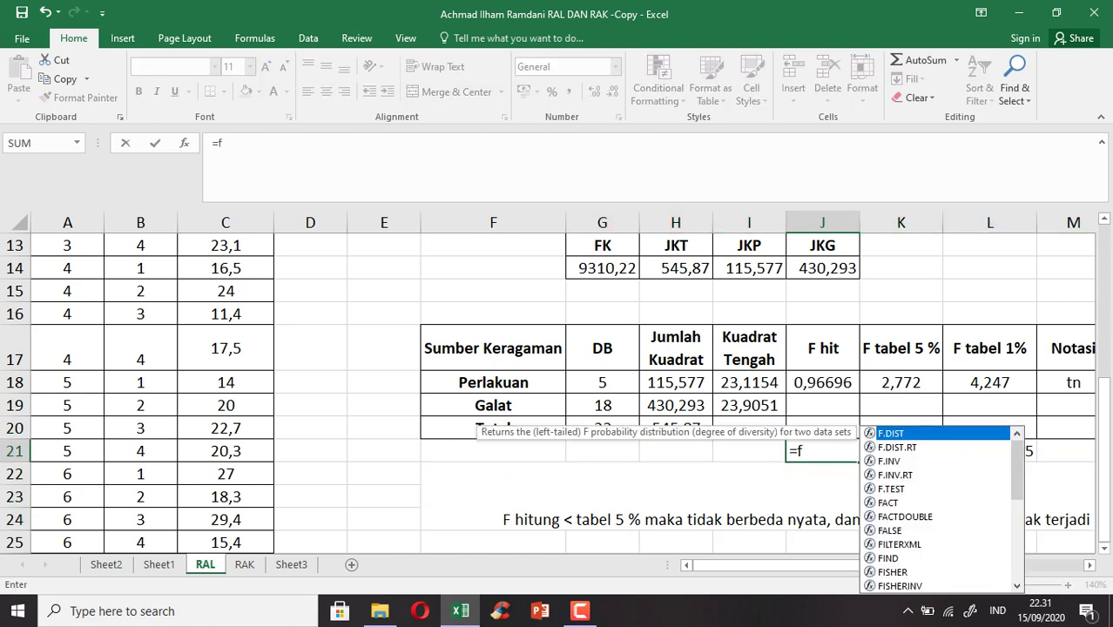
pyautogui.press('Down')
pyautogui.press('Down')
pyautogui.press('Down')
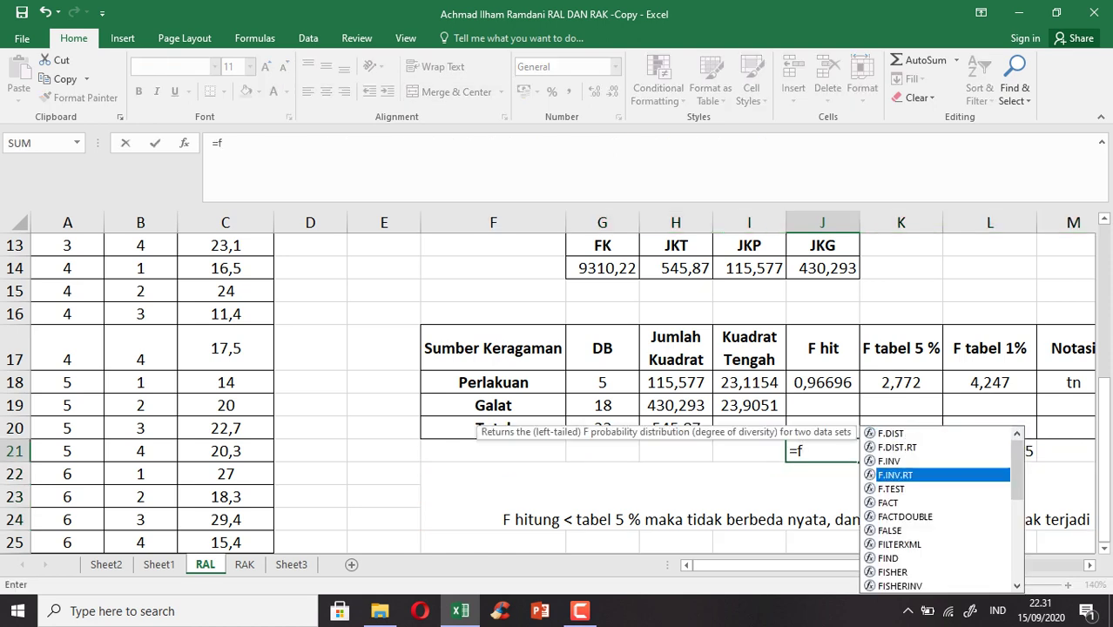
pyautogui.press('Tab')
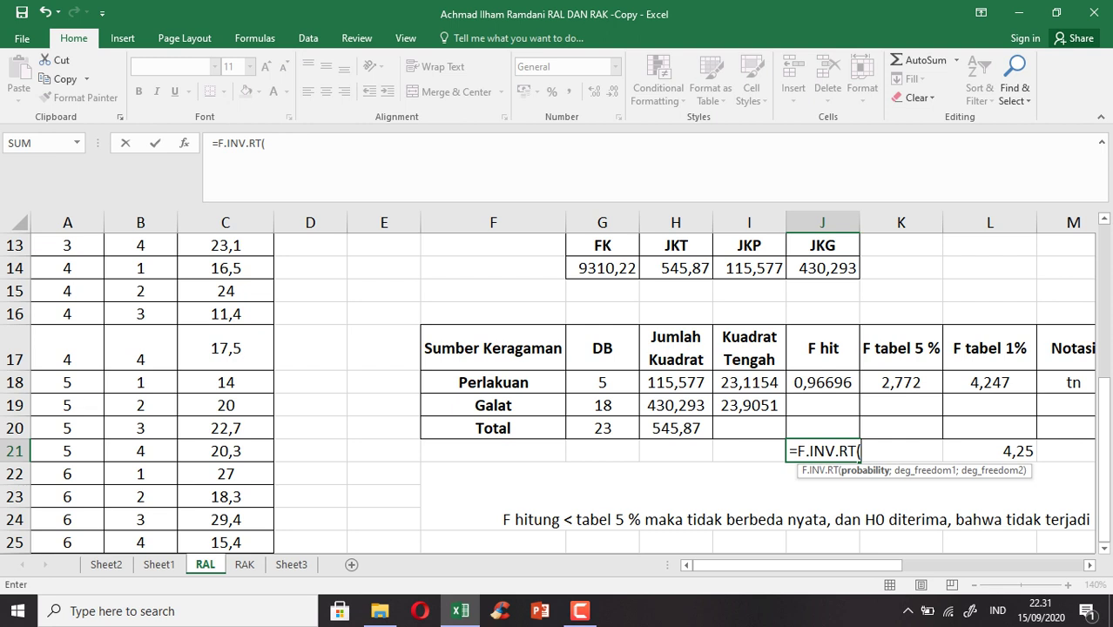
pyautogui.click(602, 383)
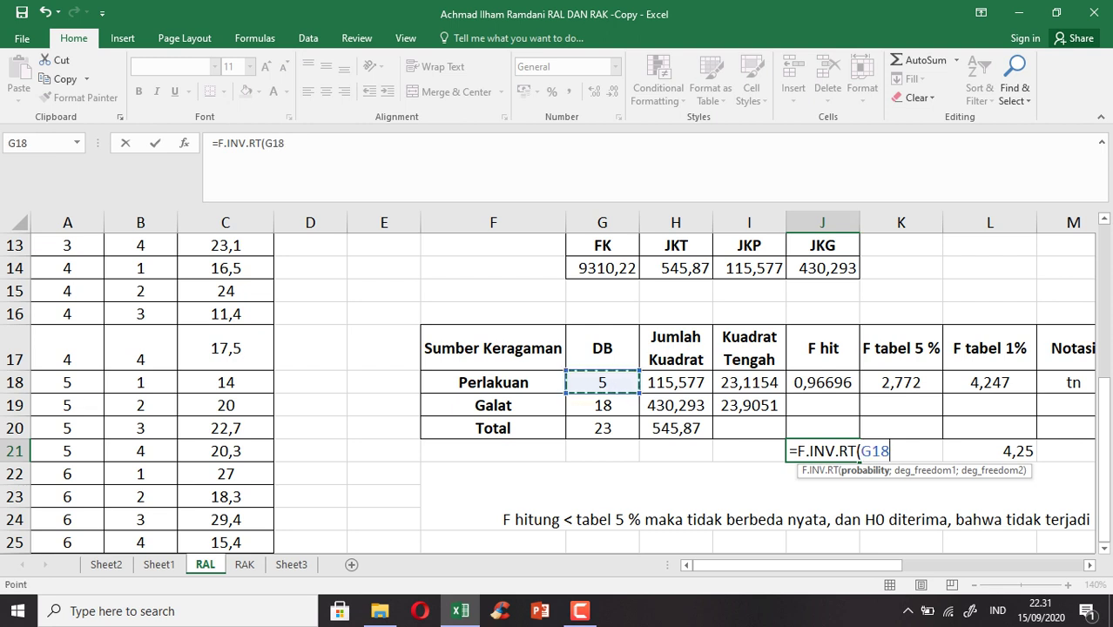
pyautogui.press('BackSpace')
pyautogui.press('BackSpace')
pyautogui.press('Escape')
pyautogui.click(676, 452)
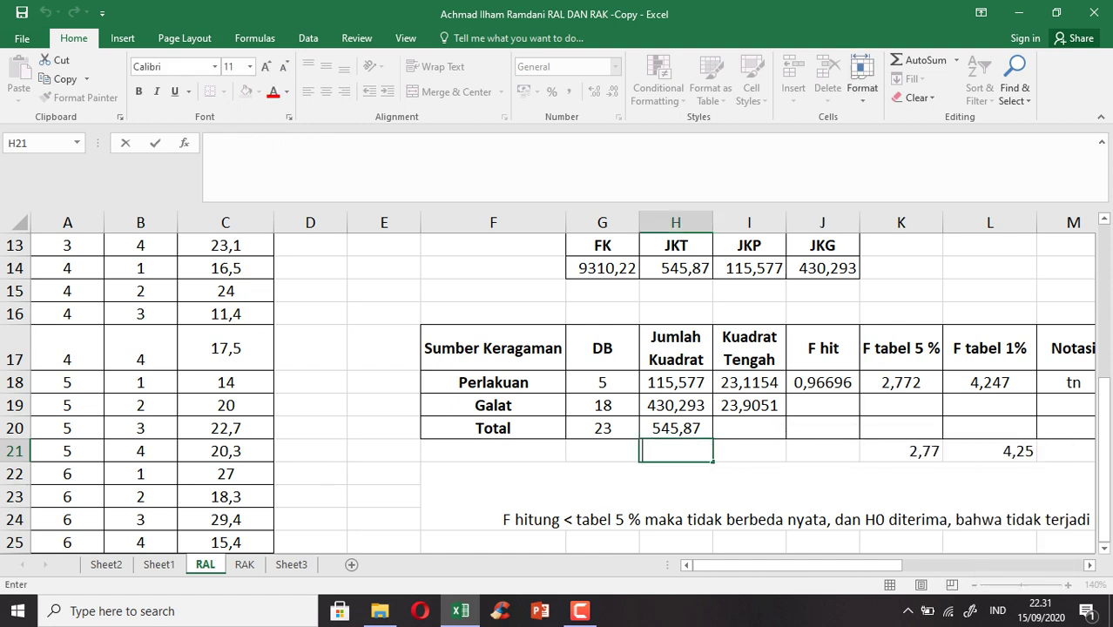
pyautogui.doubleClick(910, 451)
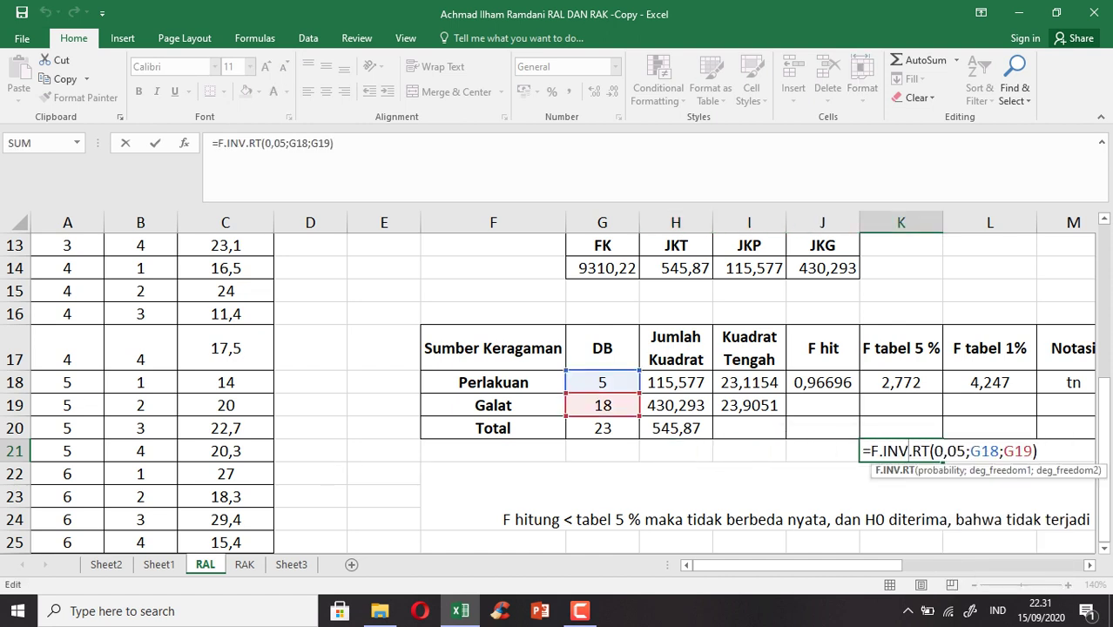
pyautogui.click(749, 452)
pyautogui.write('=')
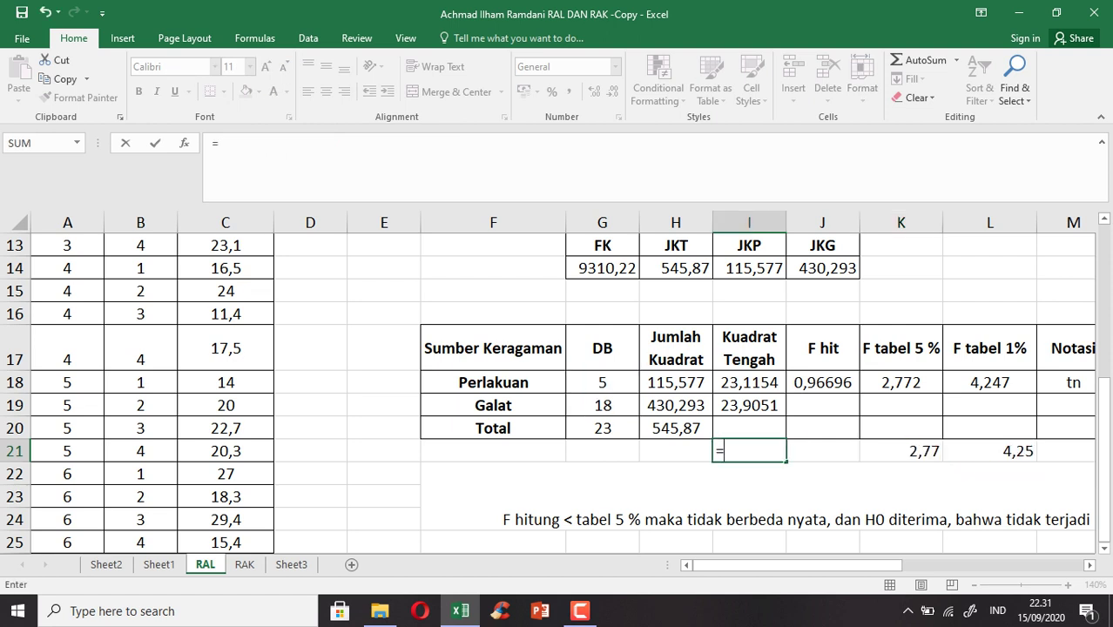
pyautogui.write('f')
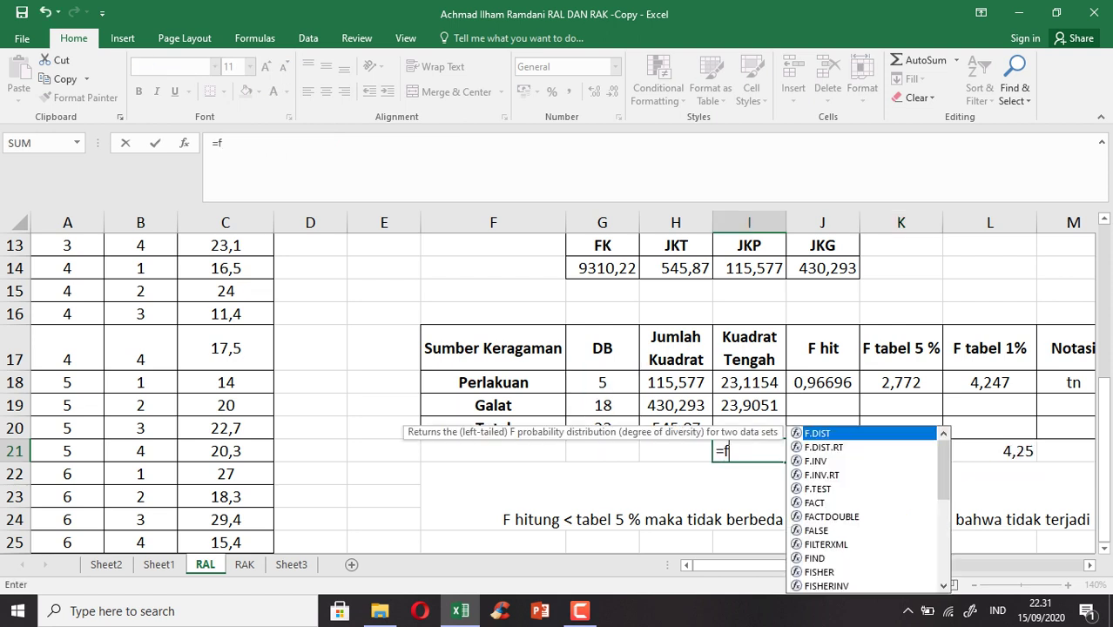
pyautogui.press('Down')
pyautogui.press('Down')
pyautogui.press('Down')
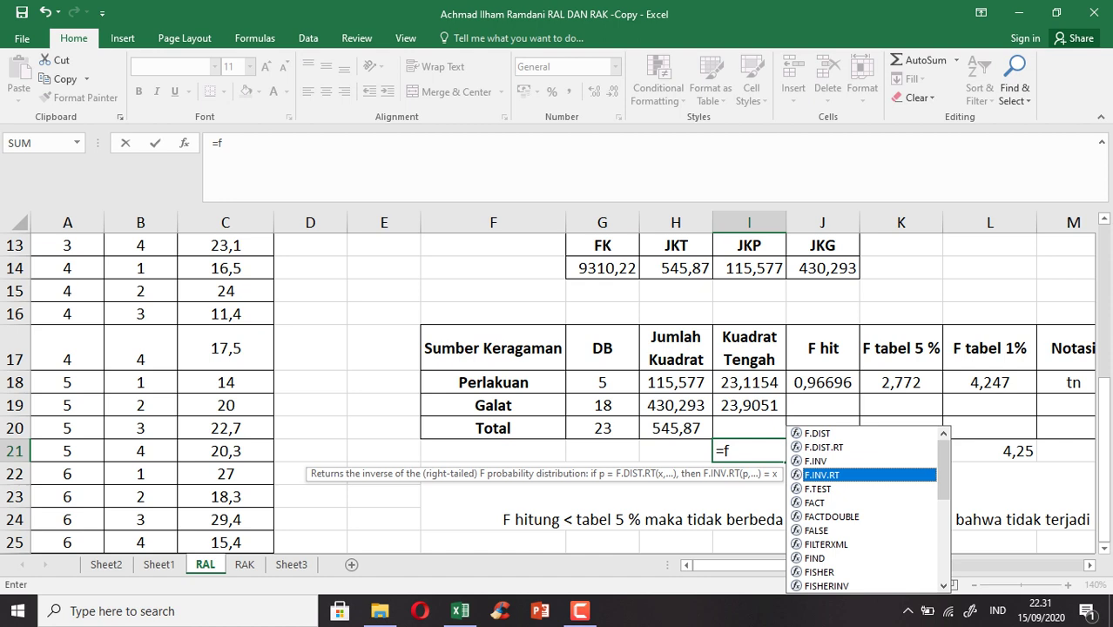
pyautogui.press('Tab')
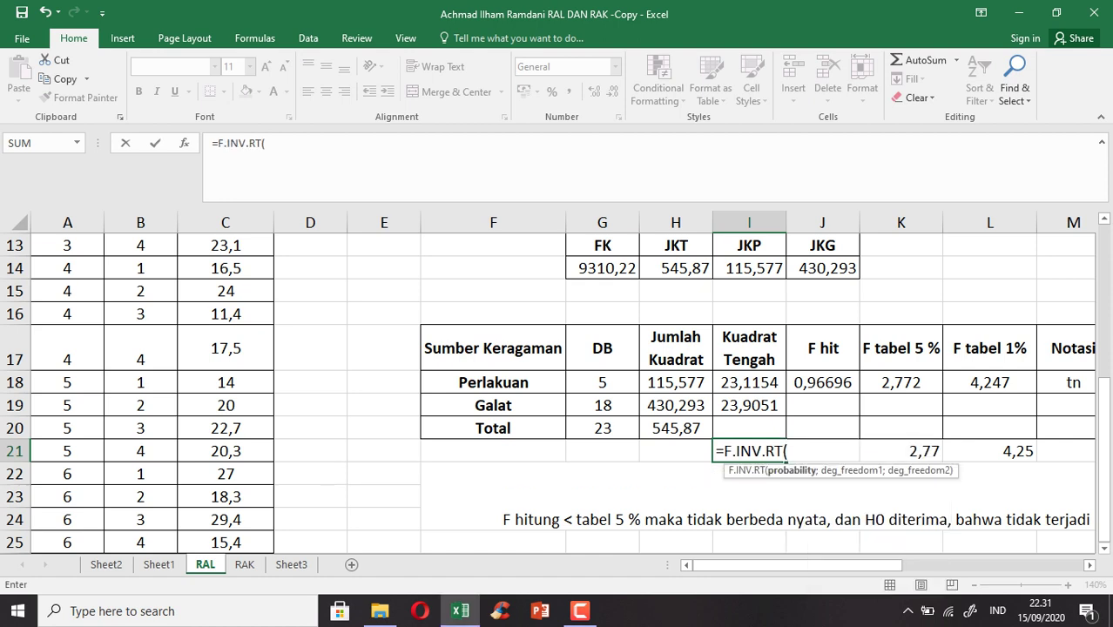
pyautogui.write('0,05;')
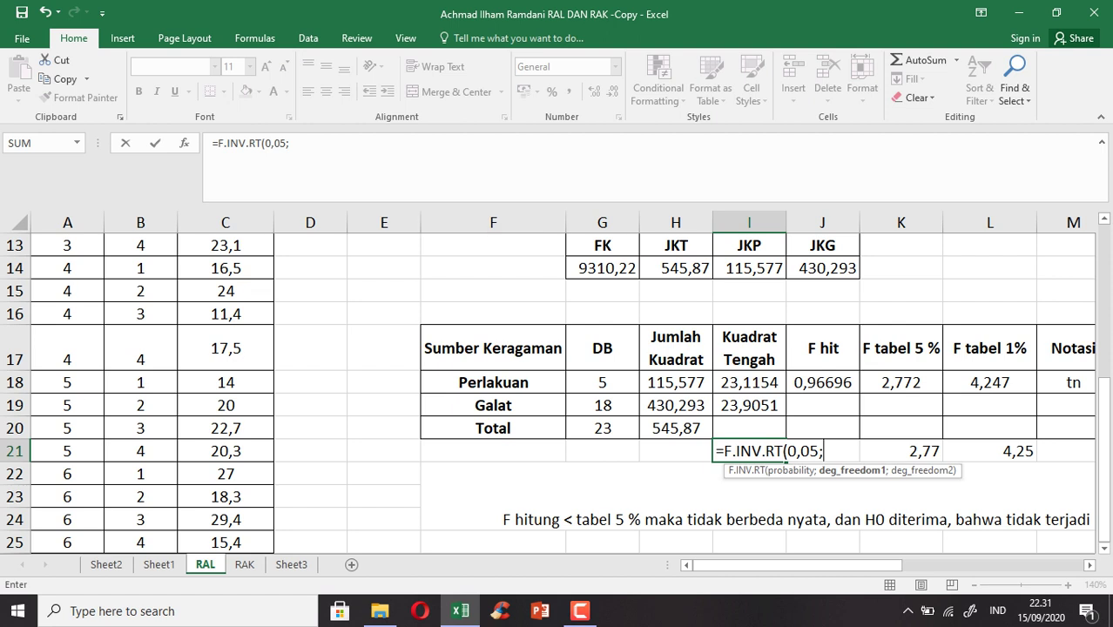
pyautogui.click(602, 383)
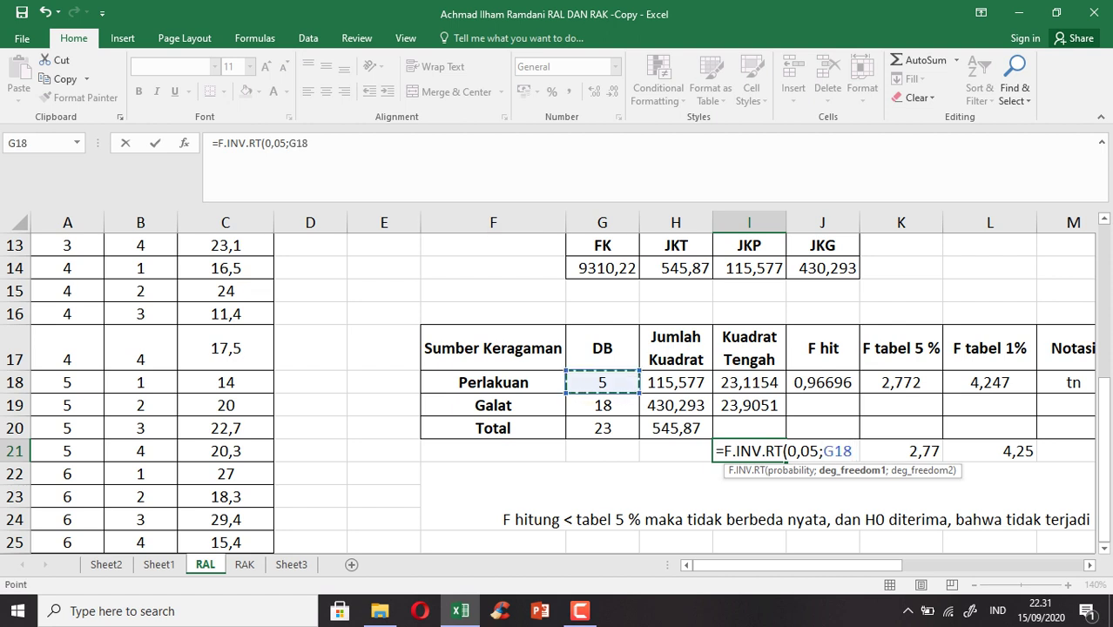
pyautogui.write(';')
pyautogui.click(602, 405)
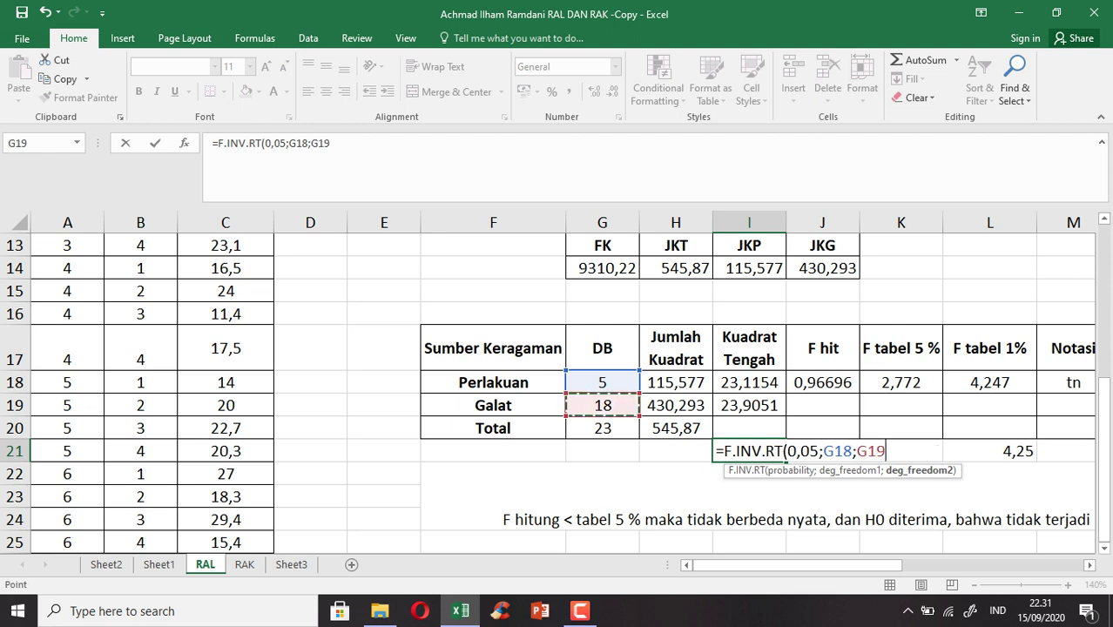
pyautogui.press('Return')
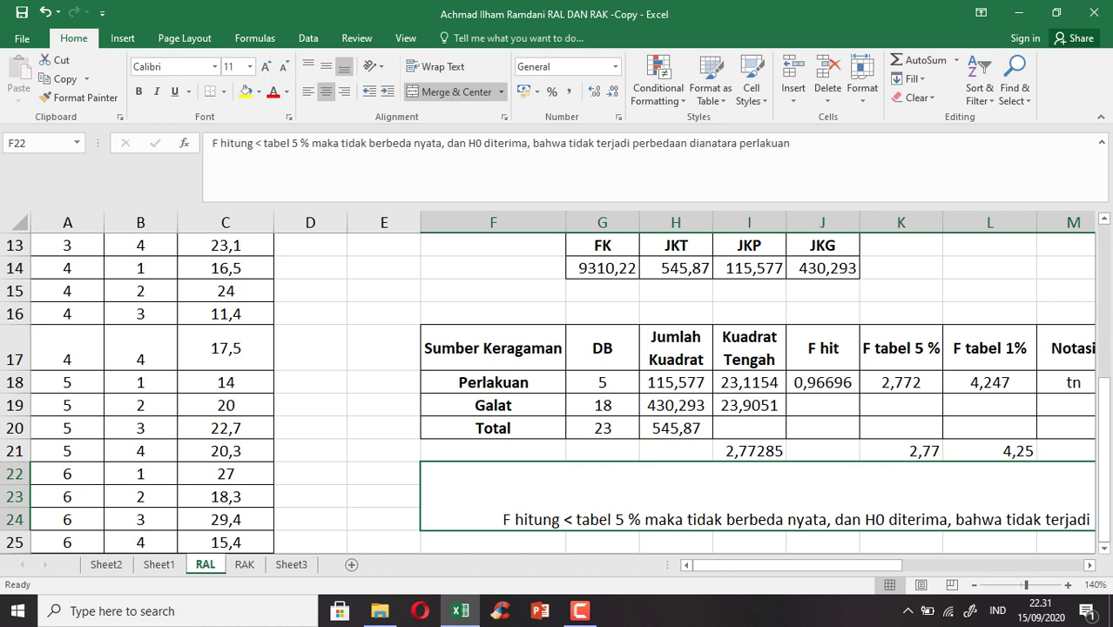
pyautogui.click(749, 452)
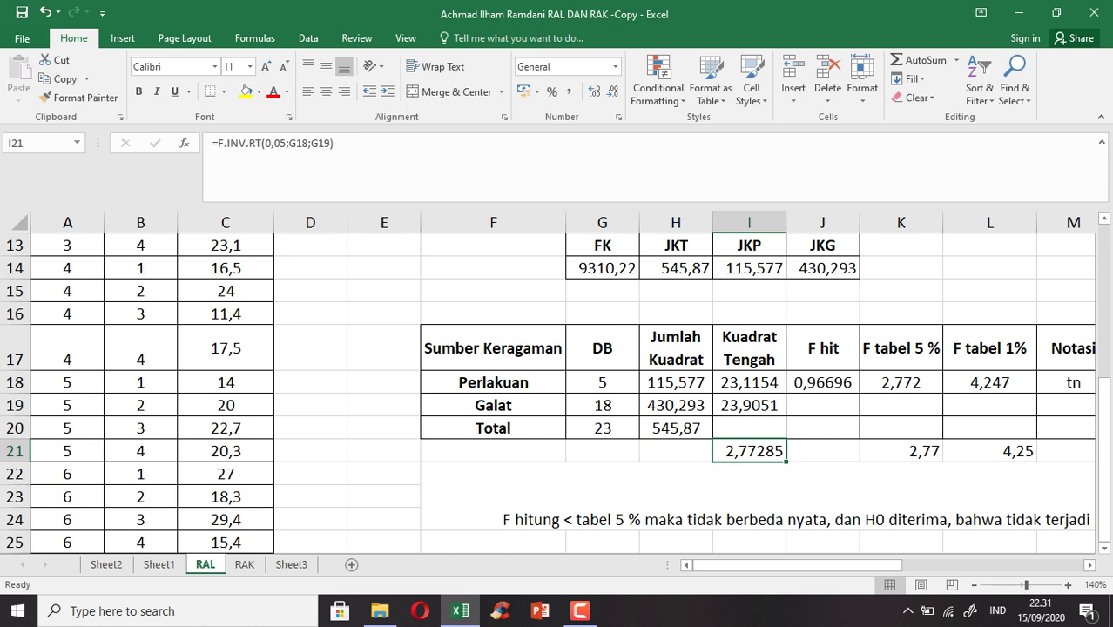
pyautogui.press('F2')
pyautogui.press('Return')
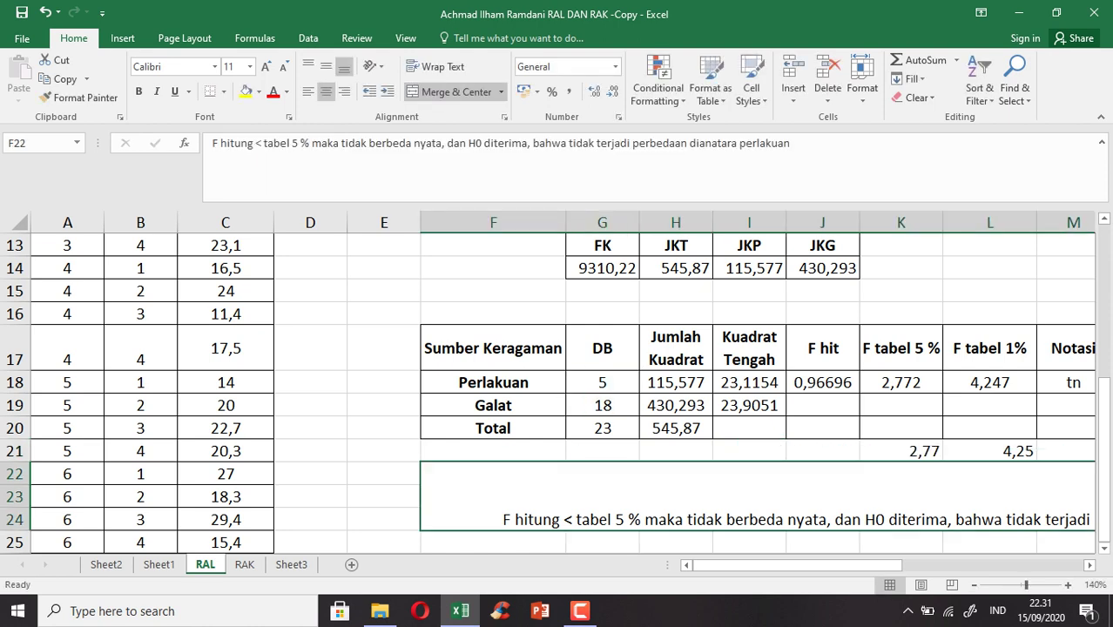
pyautogui.click(990, 451)
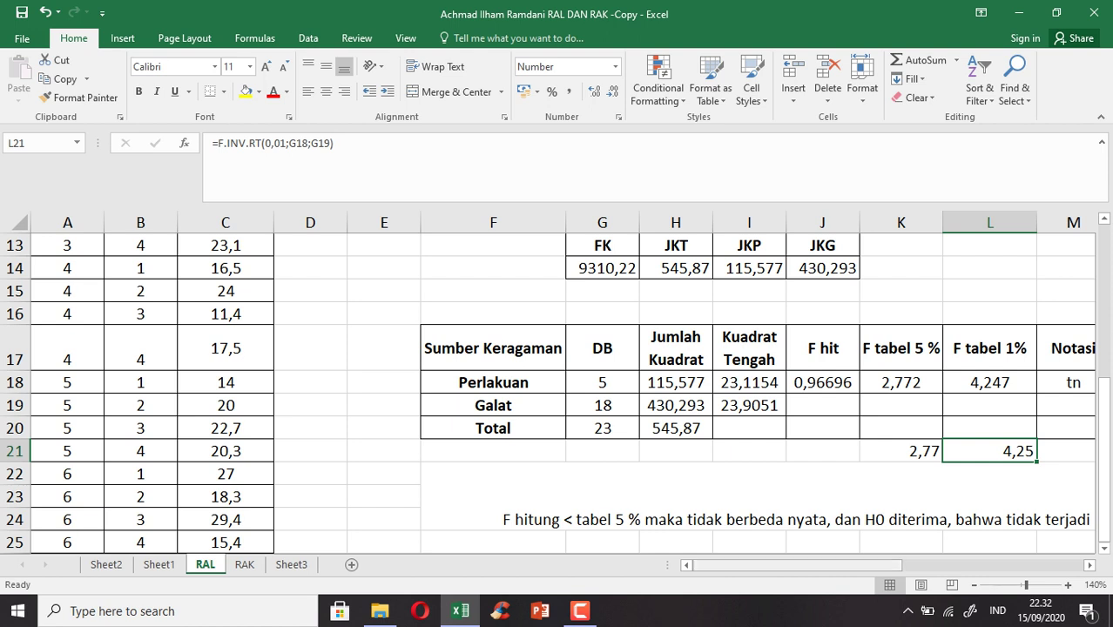
pyautogui.moveTo(797, 565)
pyautogui.mouseDown()
pyautogui.moveTo(980, 565)
pyautogui.moveTo(814, 565)
pyautogui.moveTo(846, 564)
pyautogui.mouseUp()
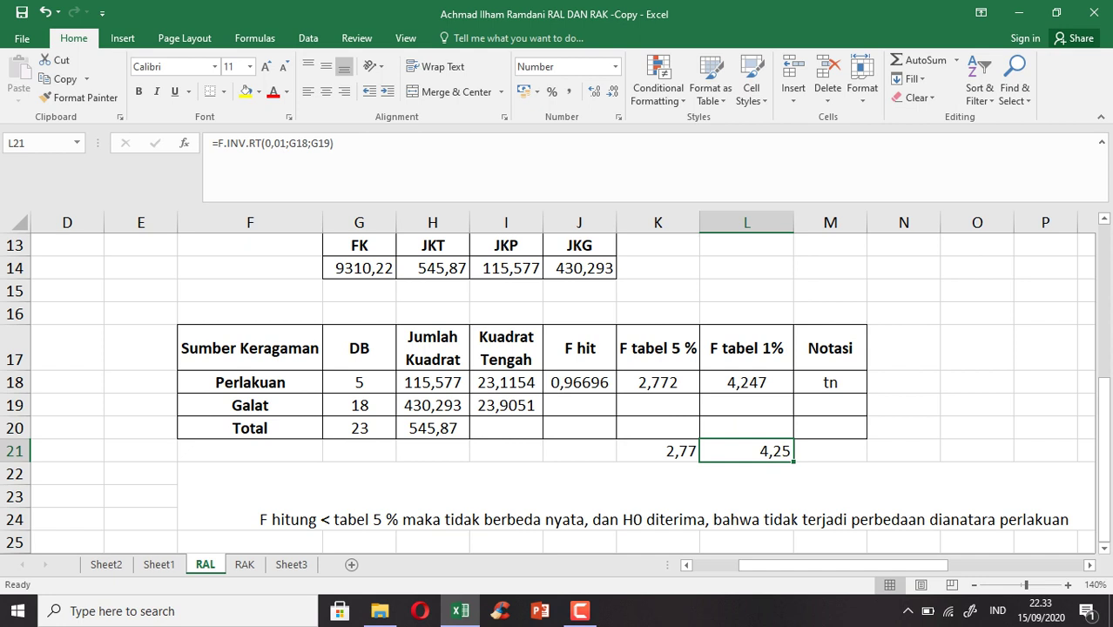
pyautogui.click(580, 611)
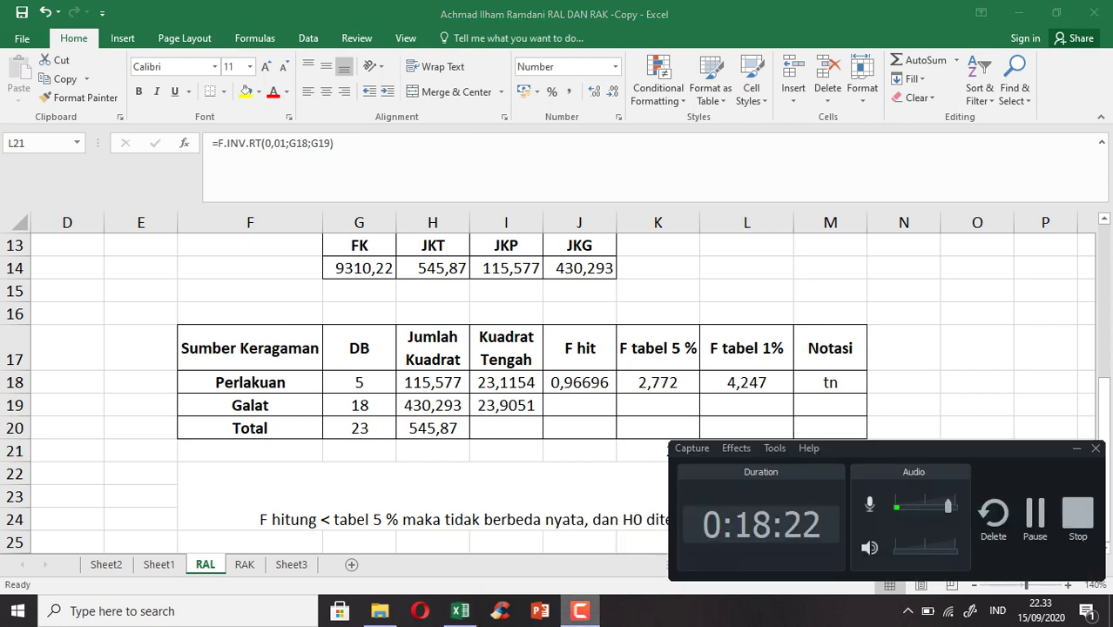